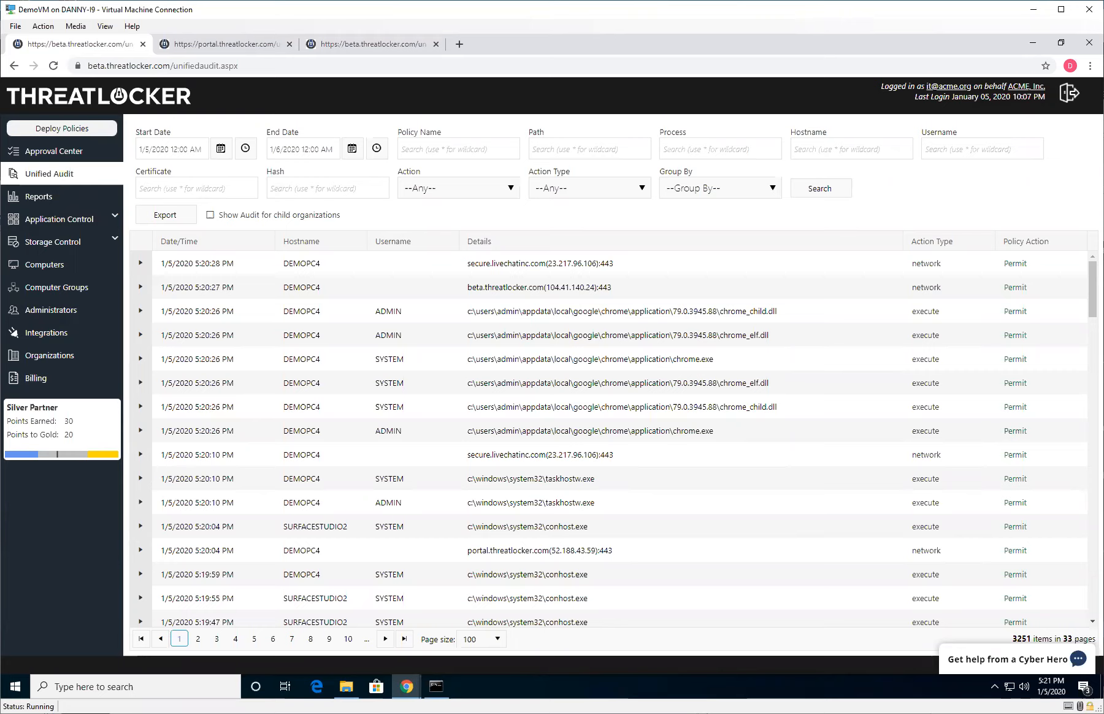
Open the application control policies list and review the Default - Workstations policy, then close it.
click(51, 223)
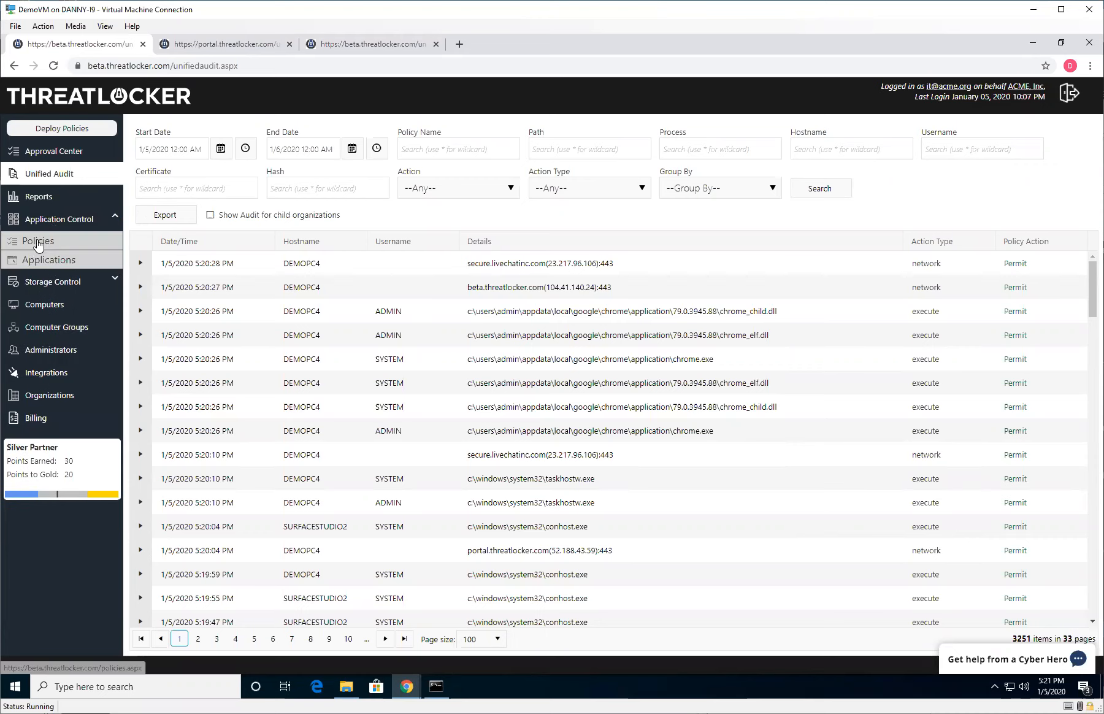
click(37, 243)
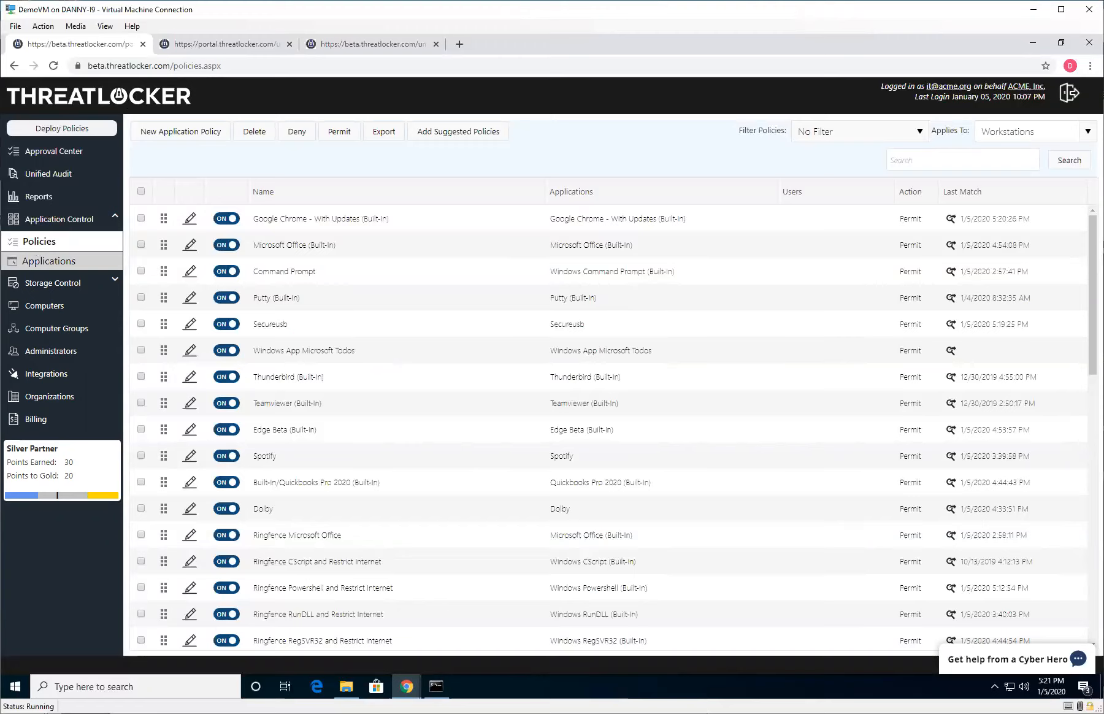
scroll(587, 433, down, 10)
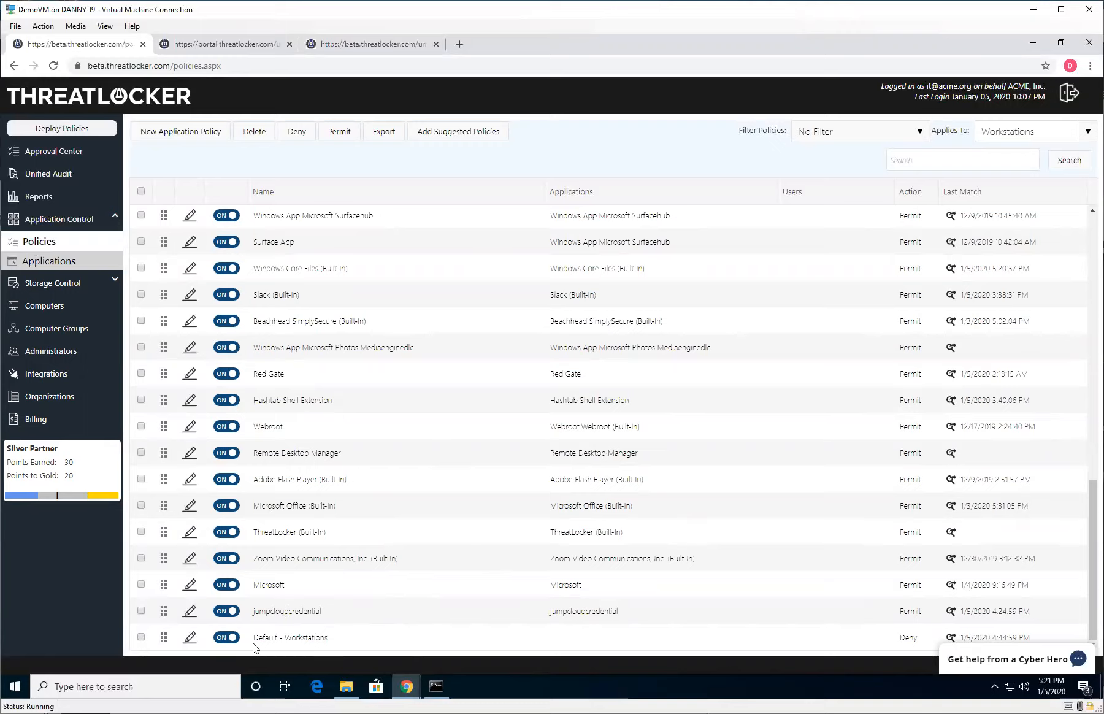
click(189, 638)
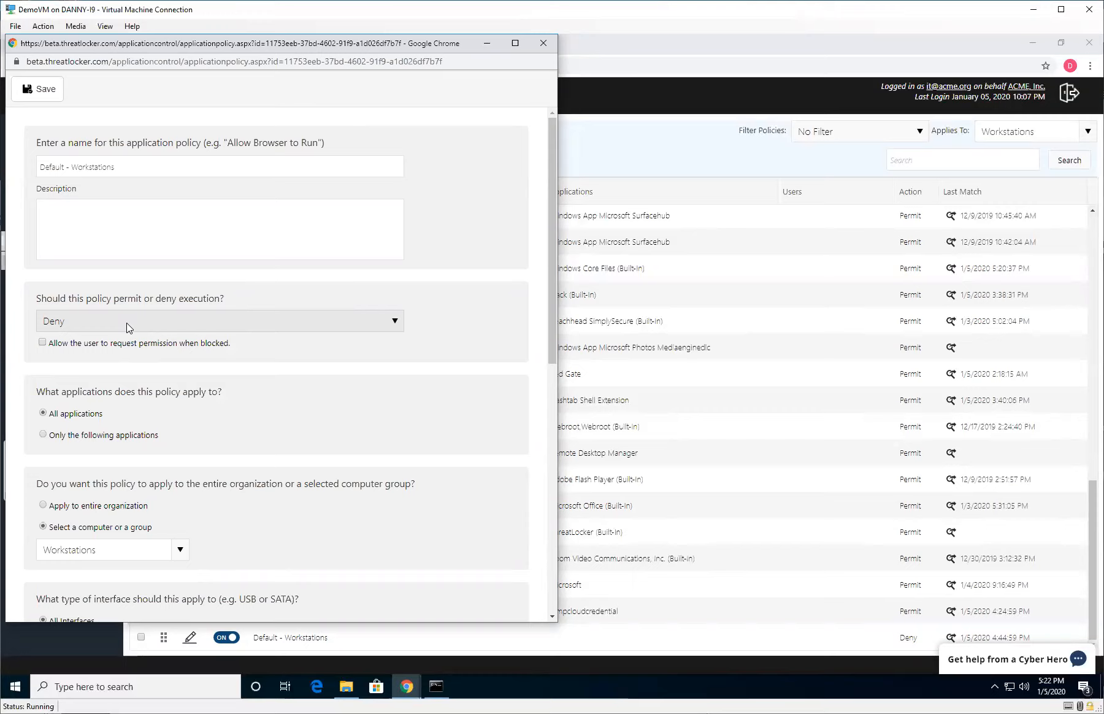
click(543, 44)
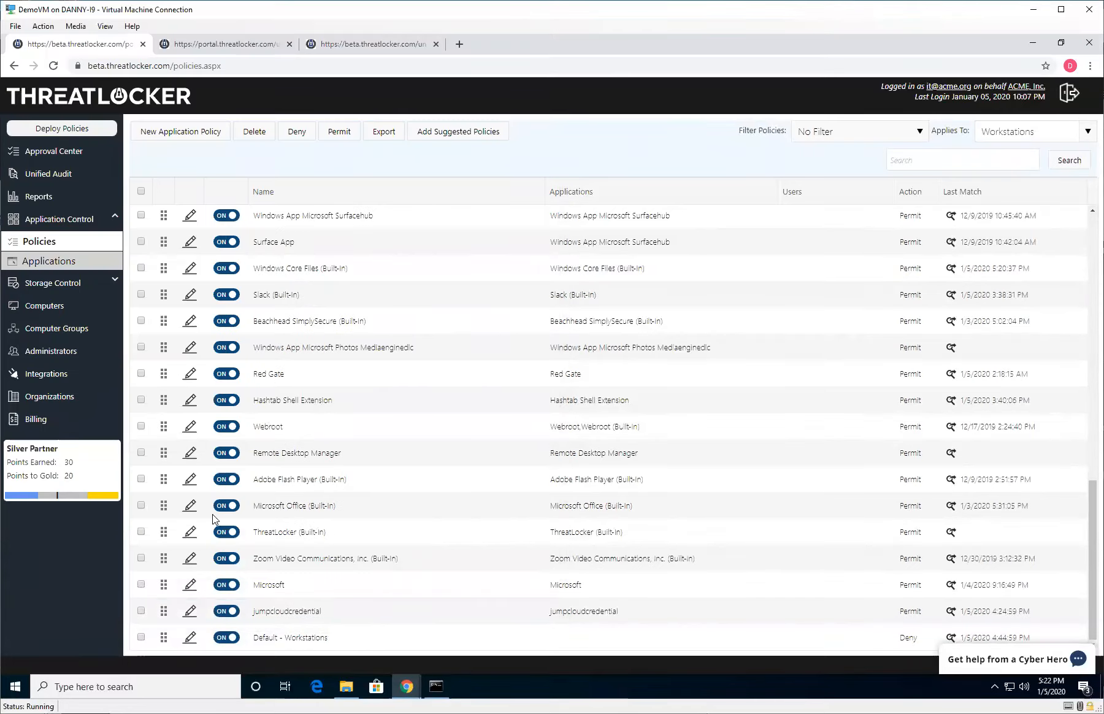
Review the Google Chrome - With Updates policy's Ringfencing tabs for internet and file access, then close it.
scroll(341, 405, up, 10)
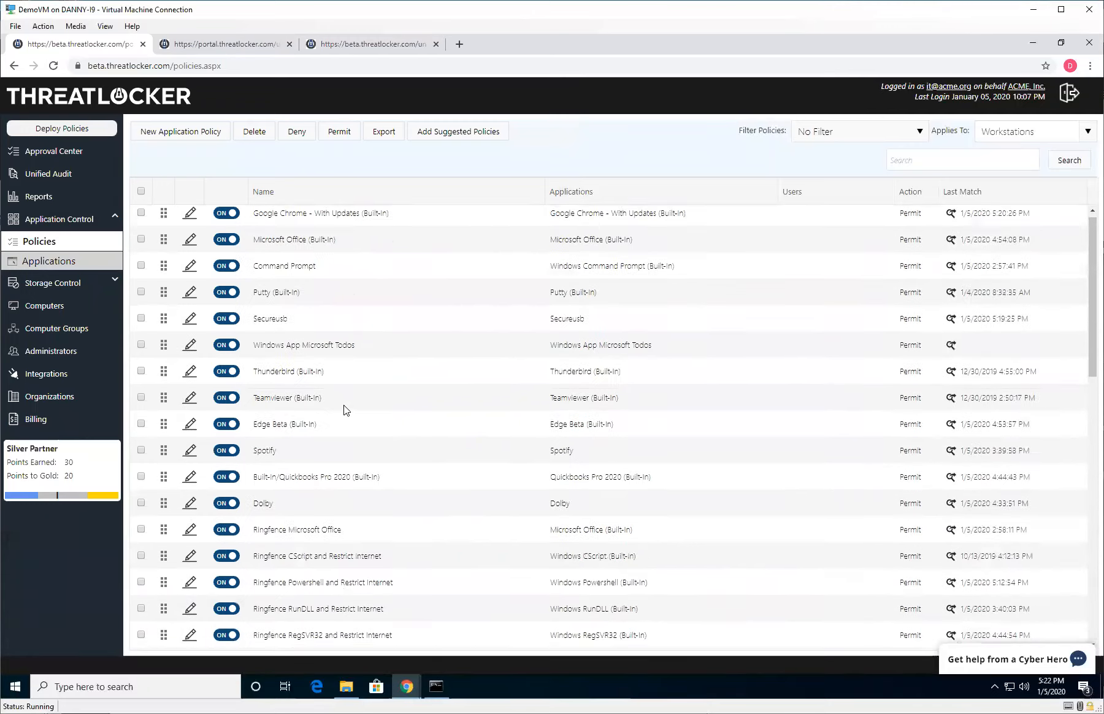
click(190, 218)
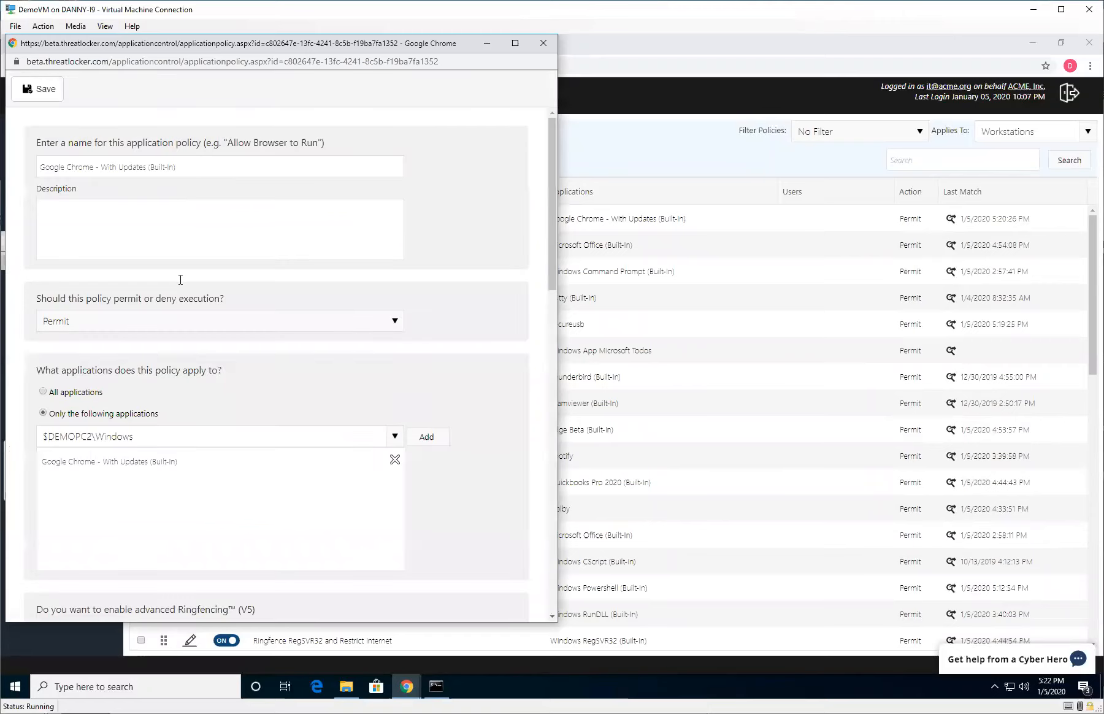
scroll(197, 433, down, 7)
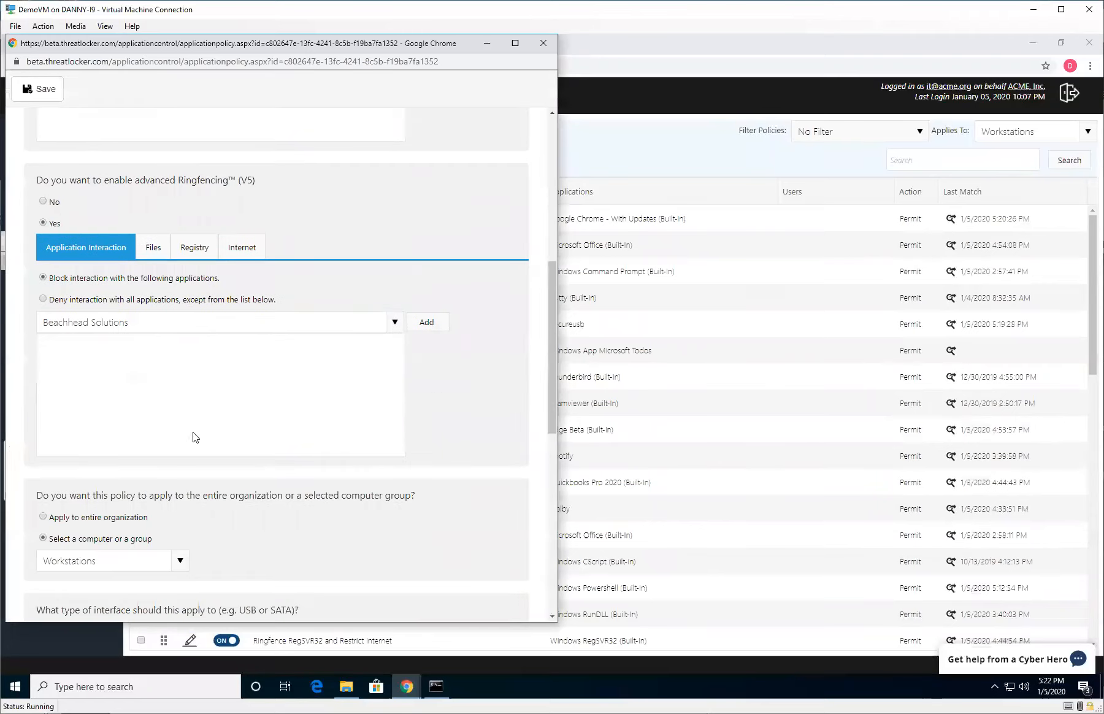
click(241, 246)
click(157, 248)
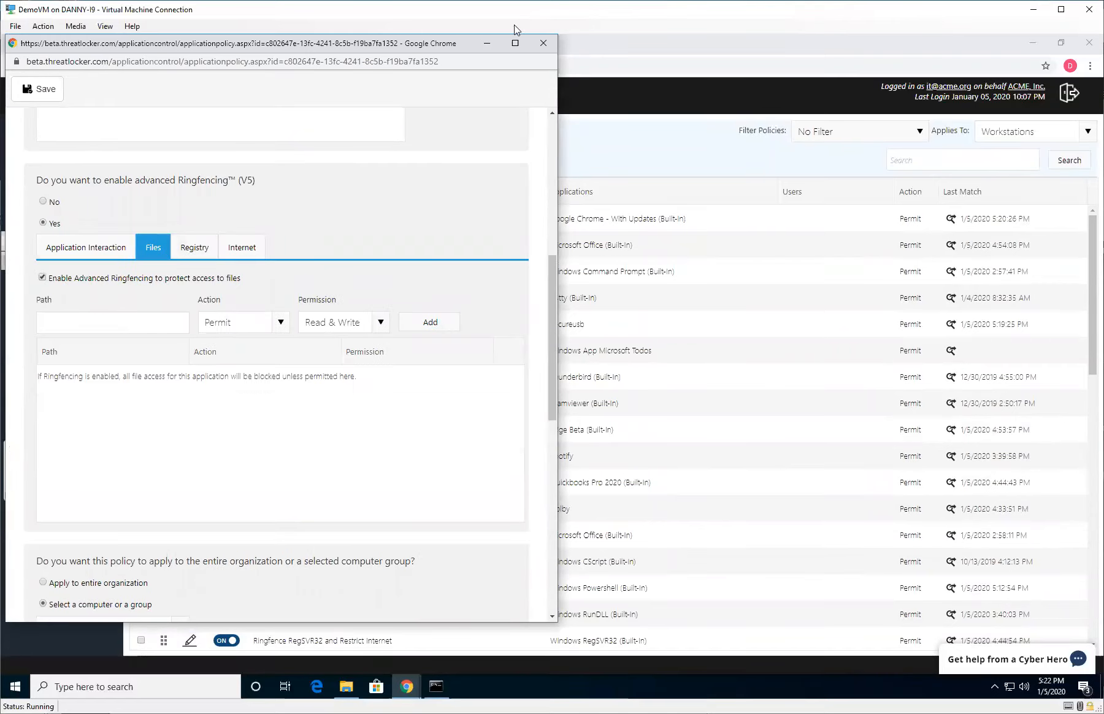
click(544, 44)
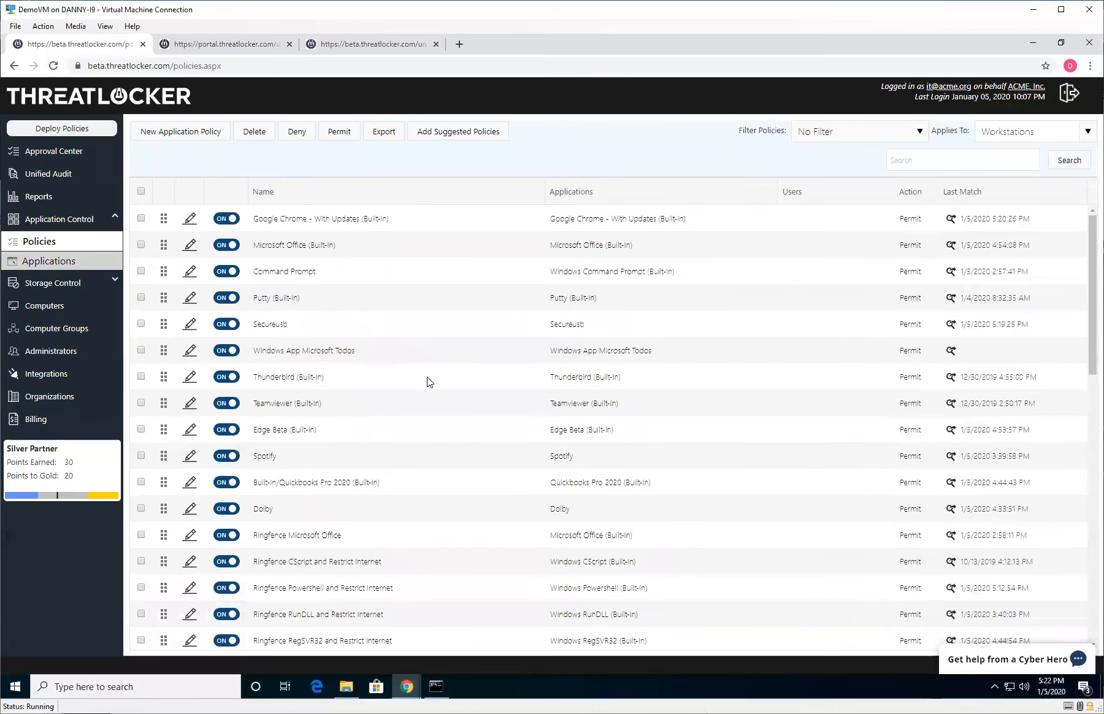
Open the Default - Workstations policy, set it to Permit and enable advanced Ringfencing.
scroll(427, 377, down, 10)
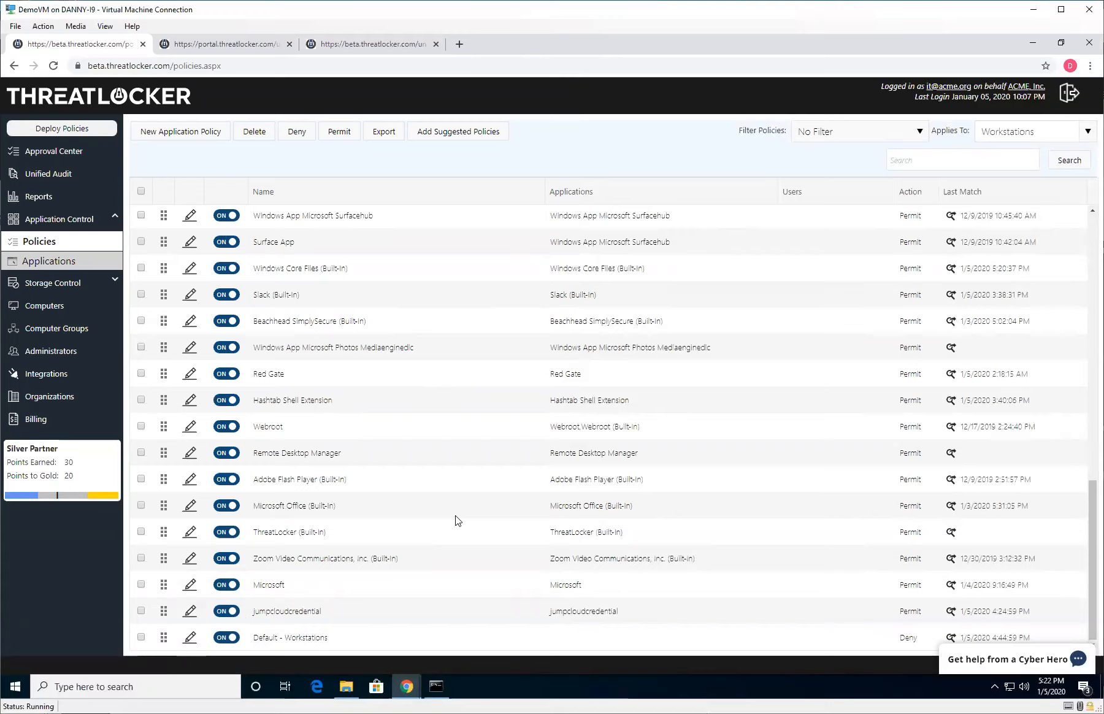
click(191, 639)
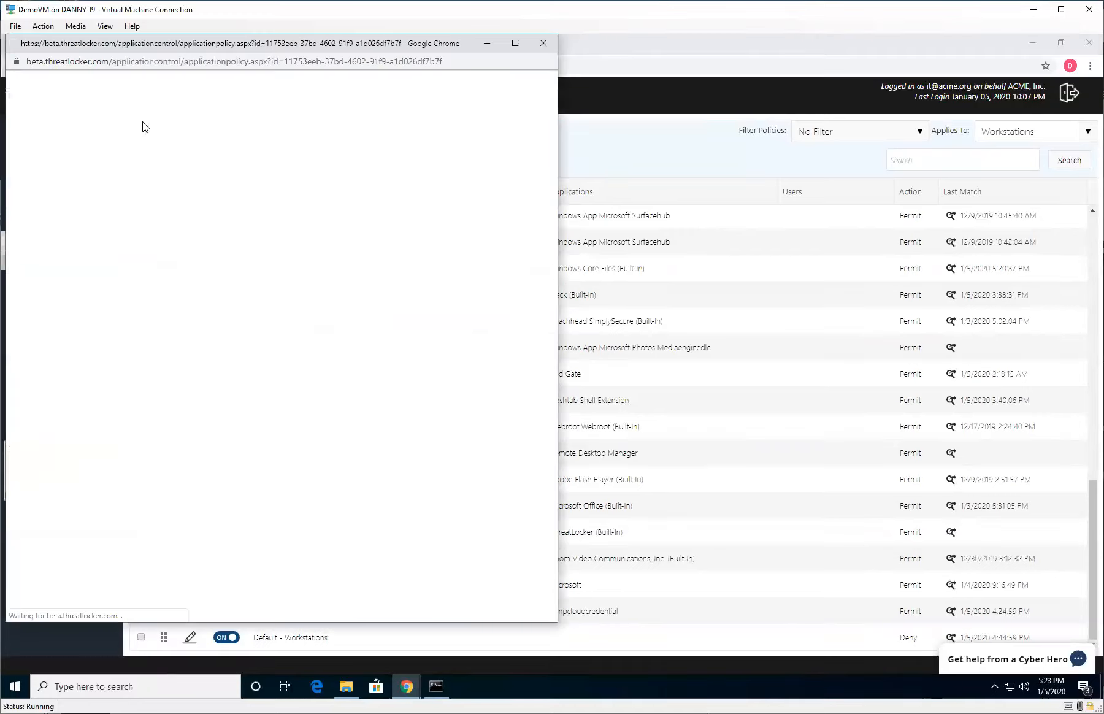
click(105, 321)
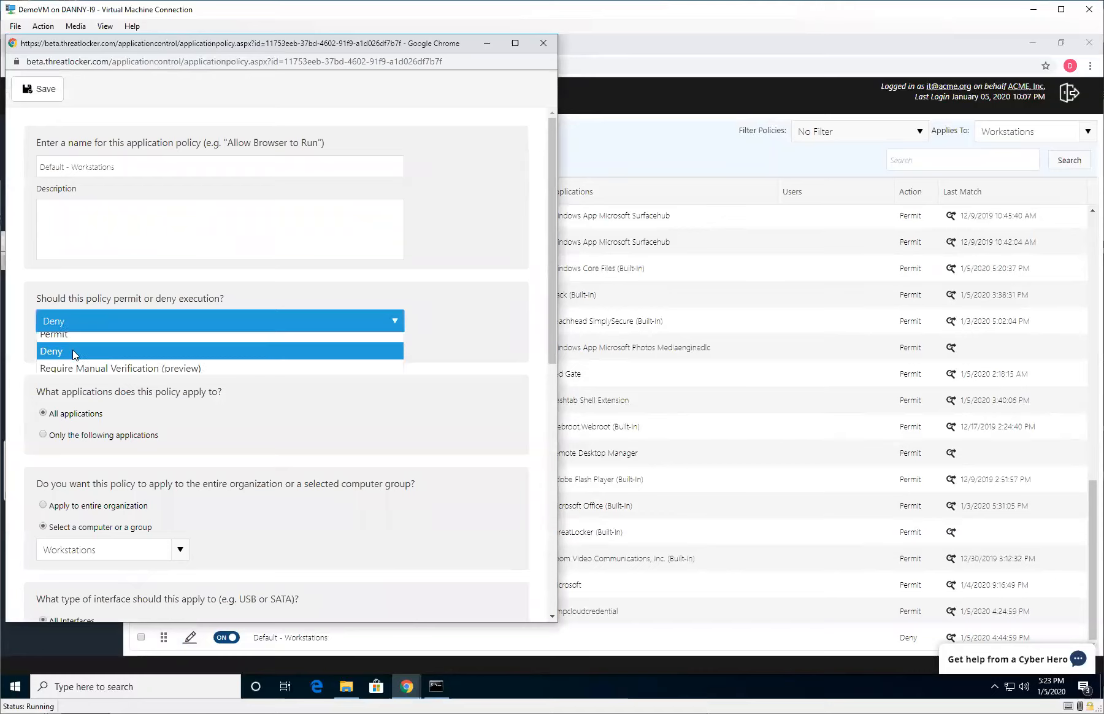
click(73, 338)
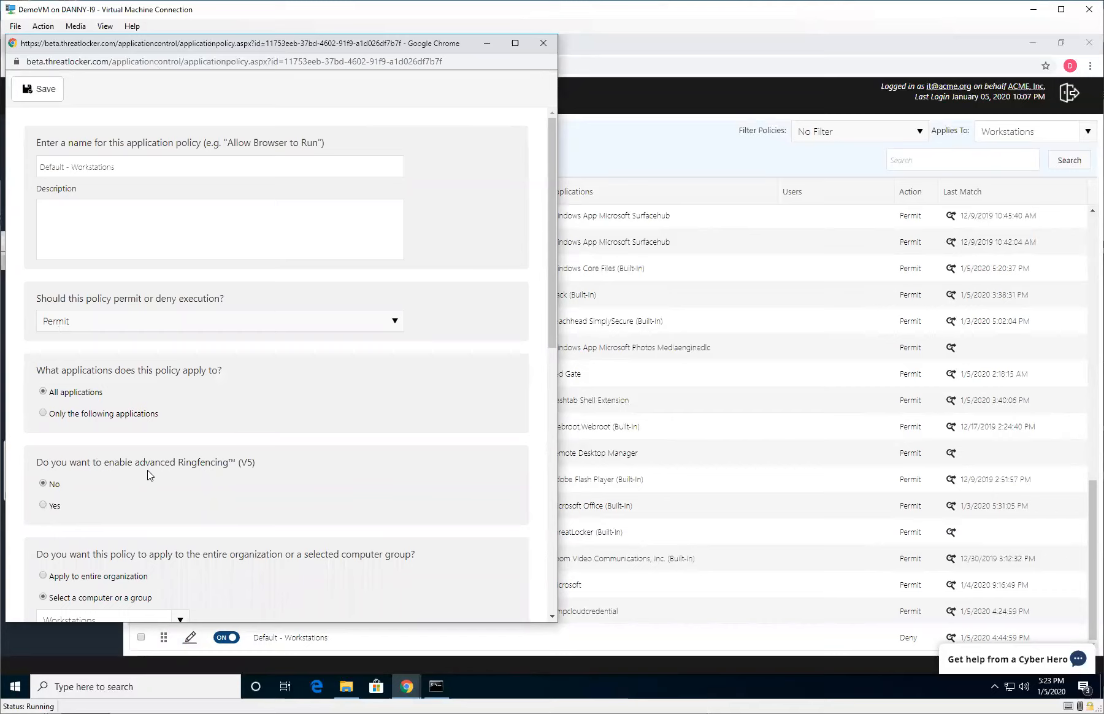
scroll(135, 470, down, 2)
click(53, 385)
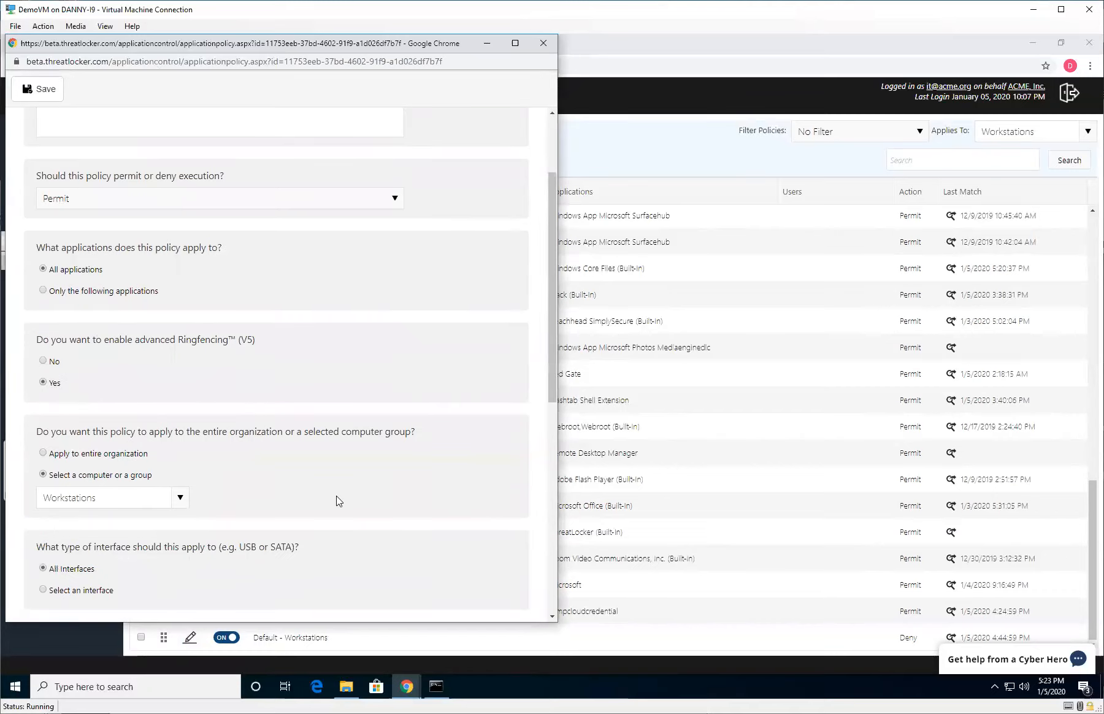
Enable Advanced Ringfencing to protect access to files in the policy's Files section.
scroll(241, 486, down, 2)
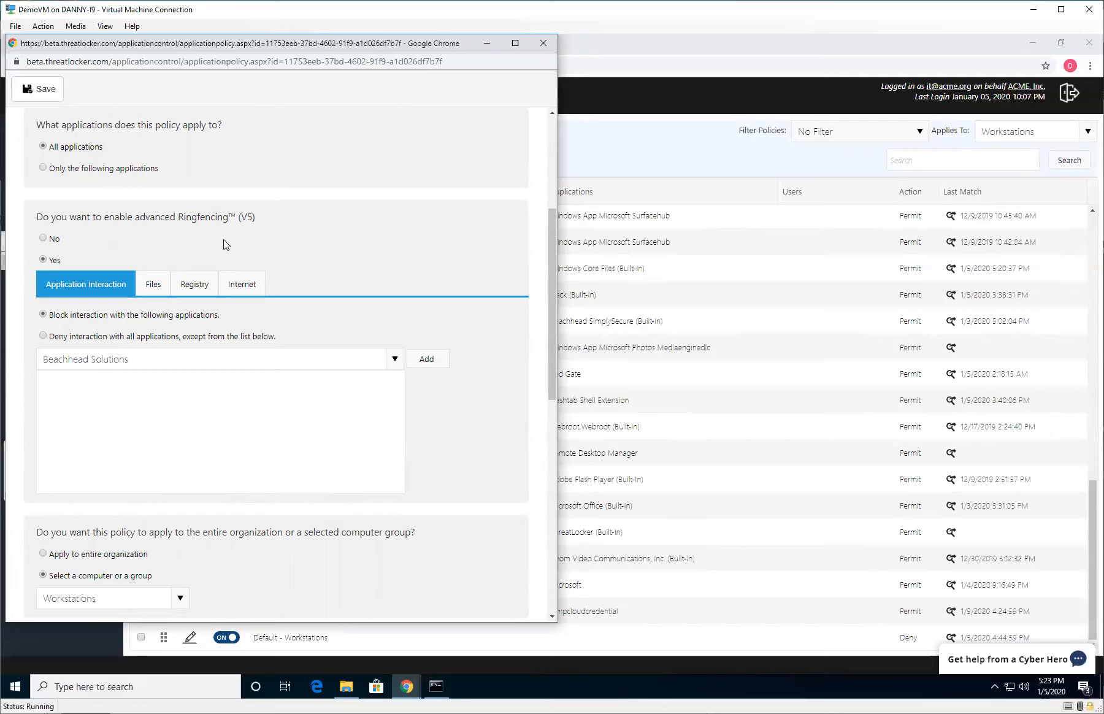
click(162, 288)
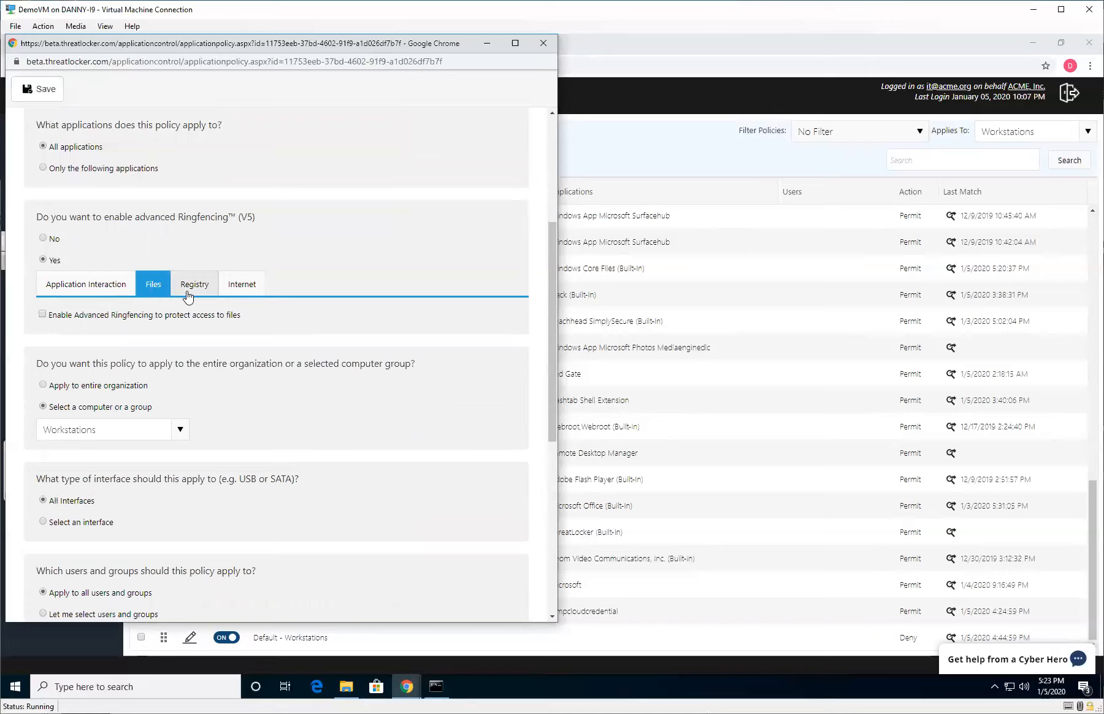
click(239, 286)
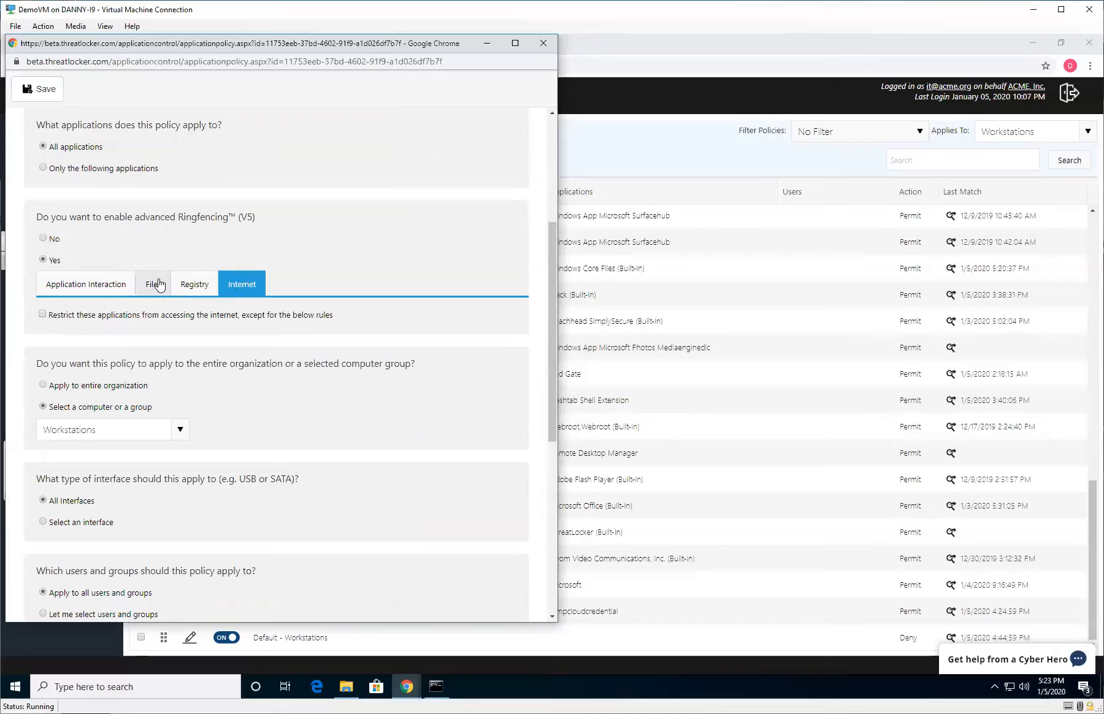
click(157, 284)
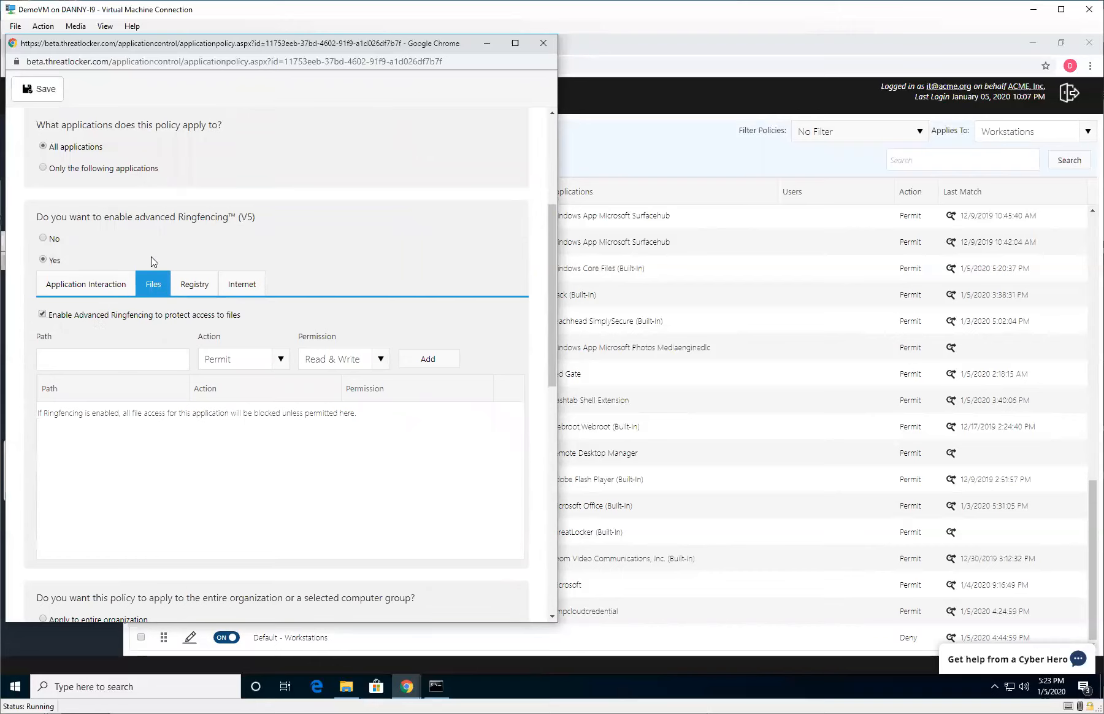
Restrict these applications from accessing the internet in the policy's Internet section.
scroll(152, 260, up, 3)
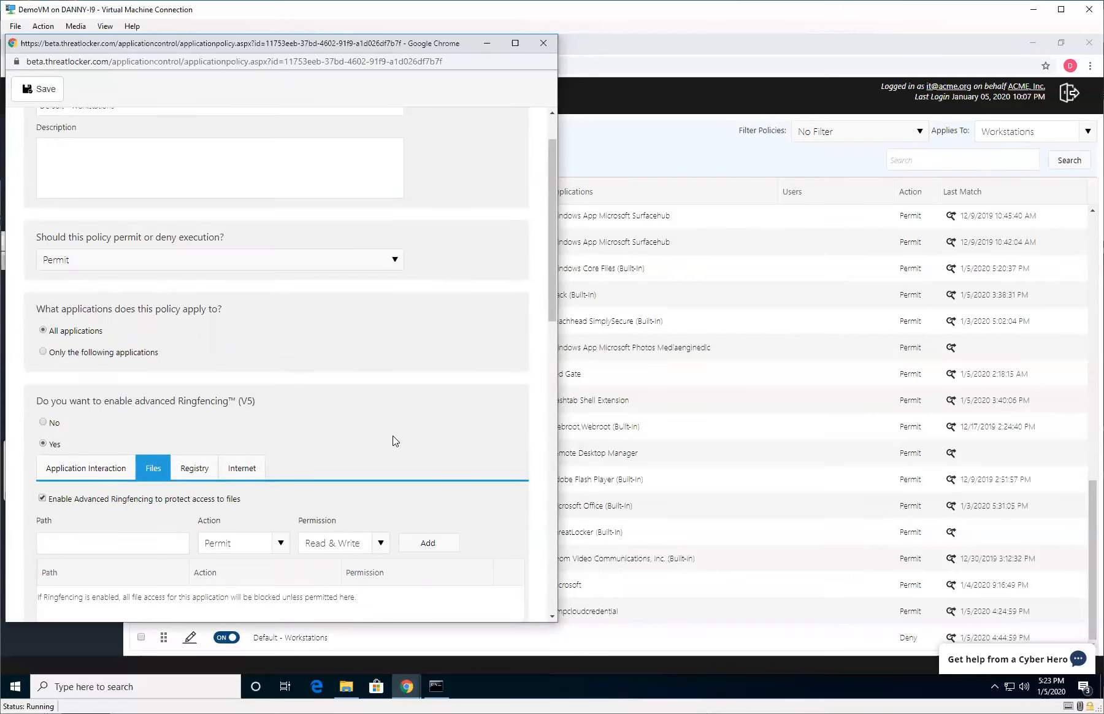
scroll(276, 338, down, 3)
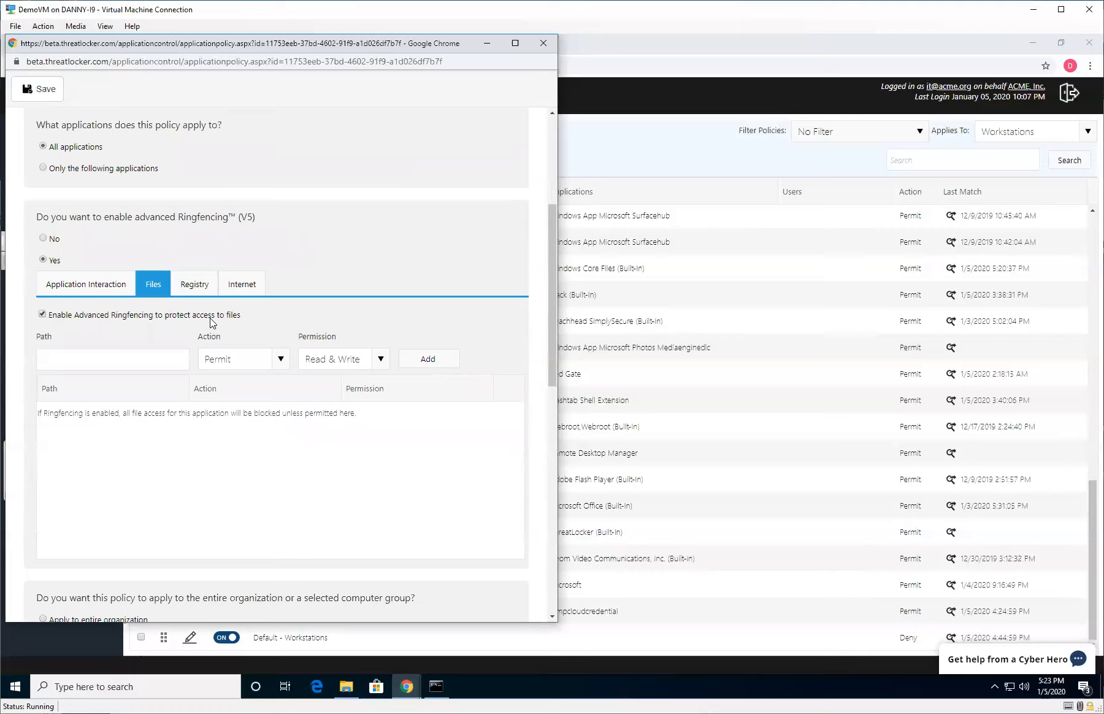
click(240, 288)
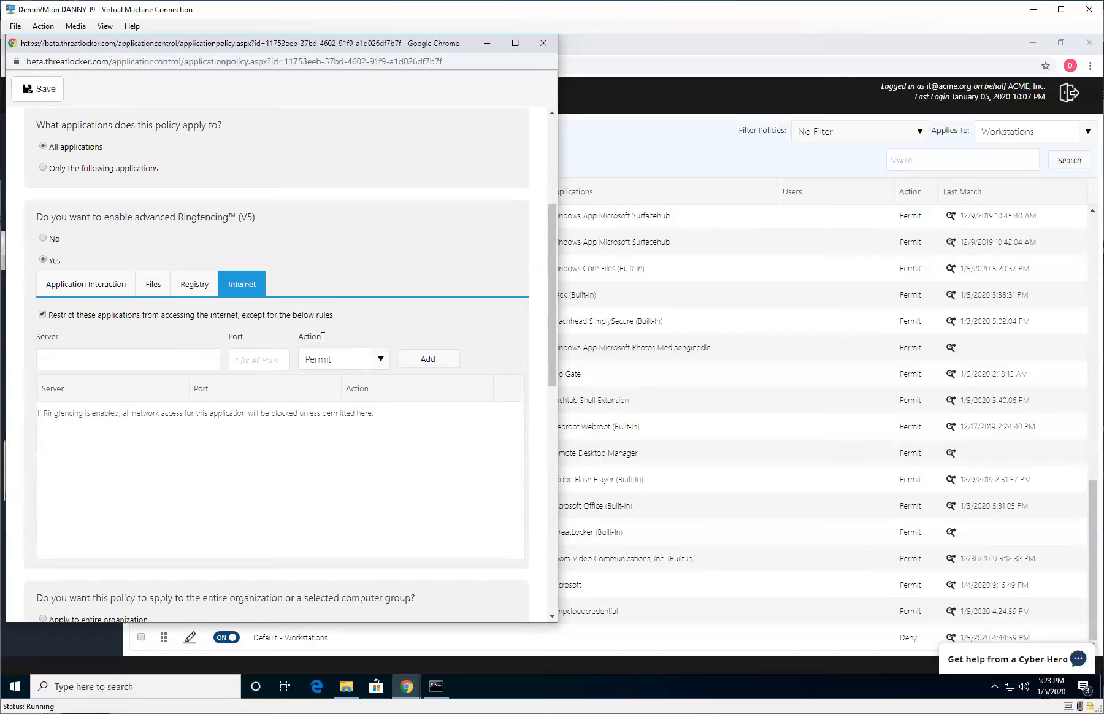
click(150, 285)
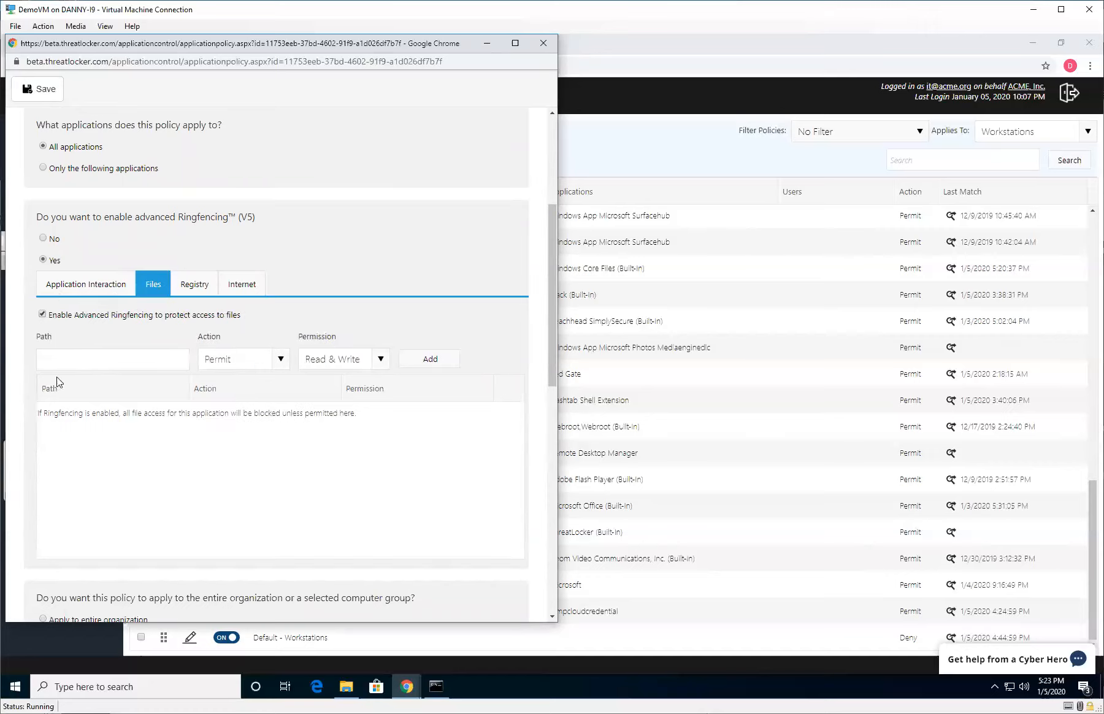
click(247, 284)
Save the Default - Workstations policy and deploy the updated policies.
click(40, 95)
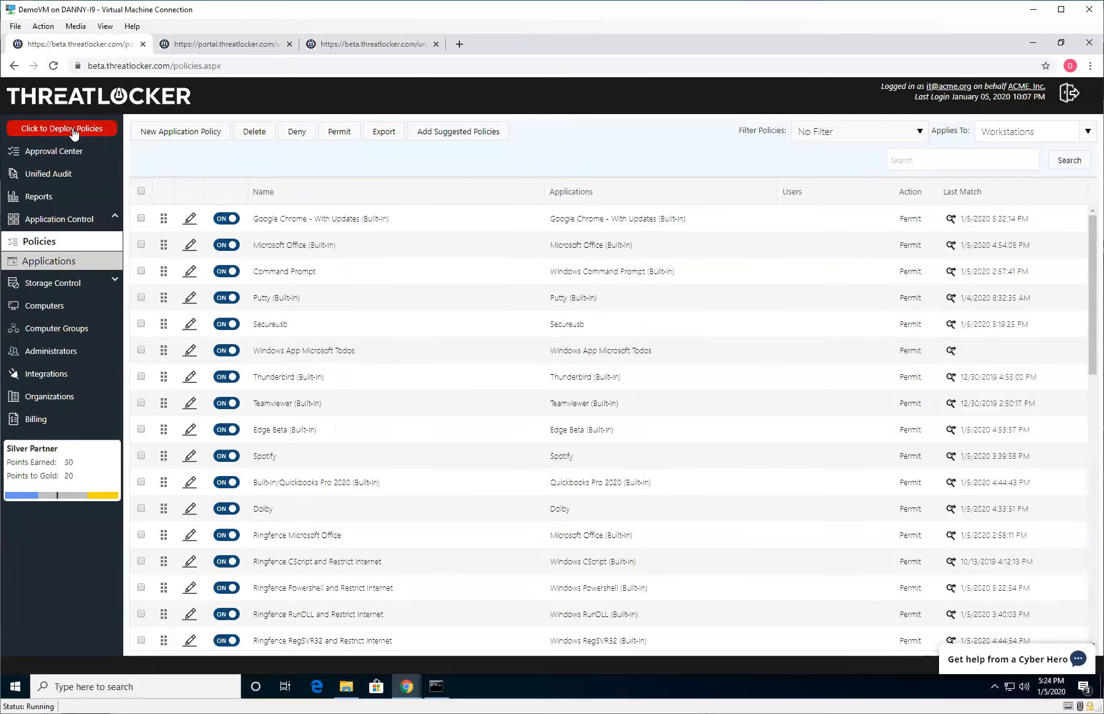
click(74, 130)
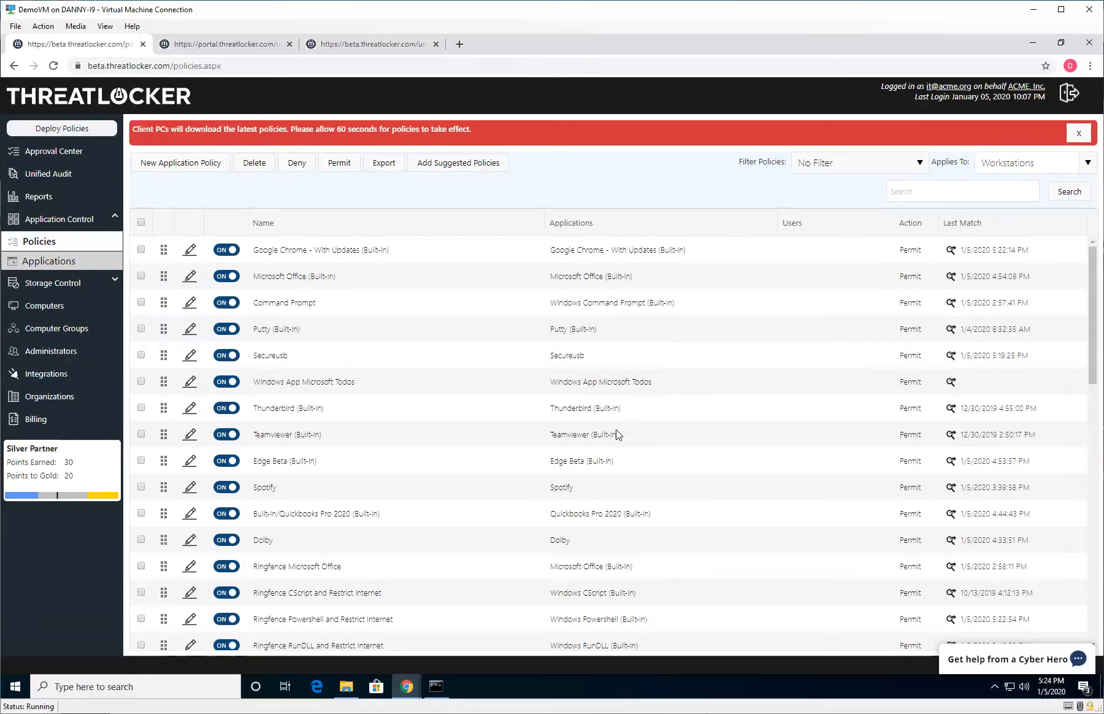
Show the storage control policies that apply to Workstations.
click(47, 285)
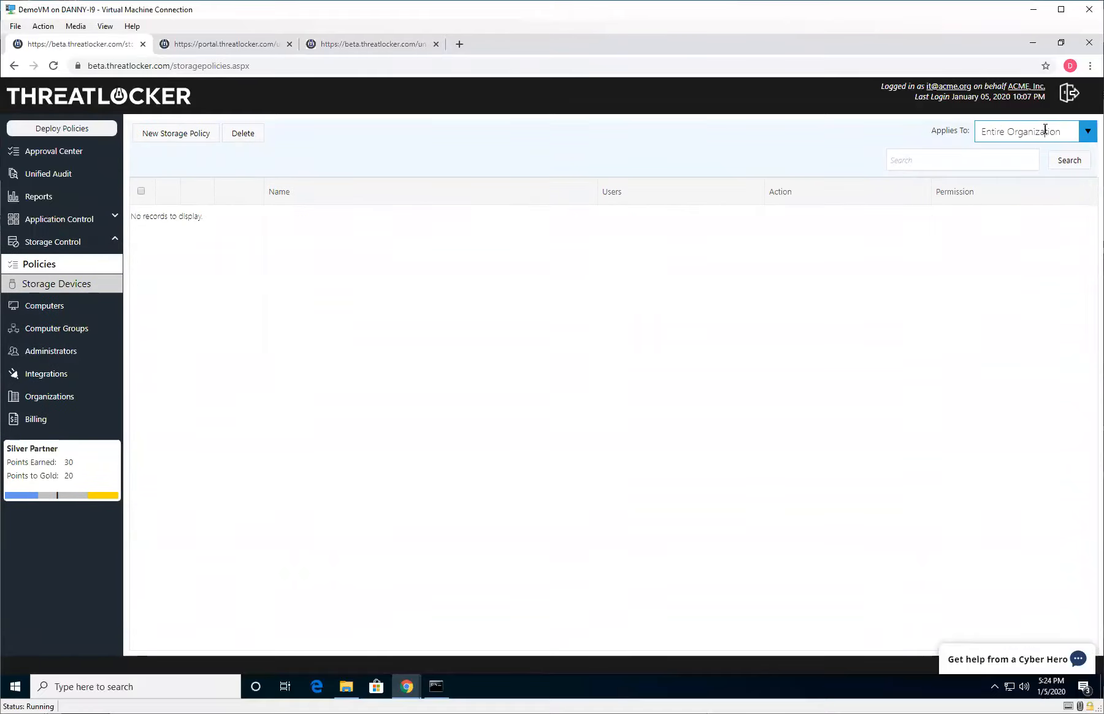
click(1053, 131)
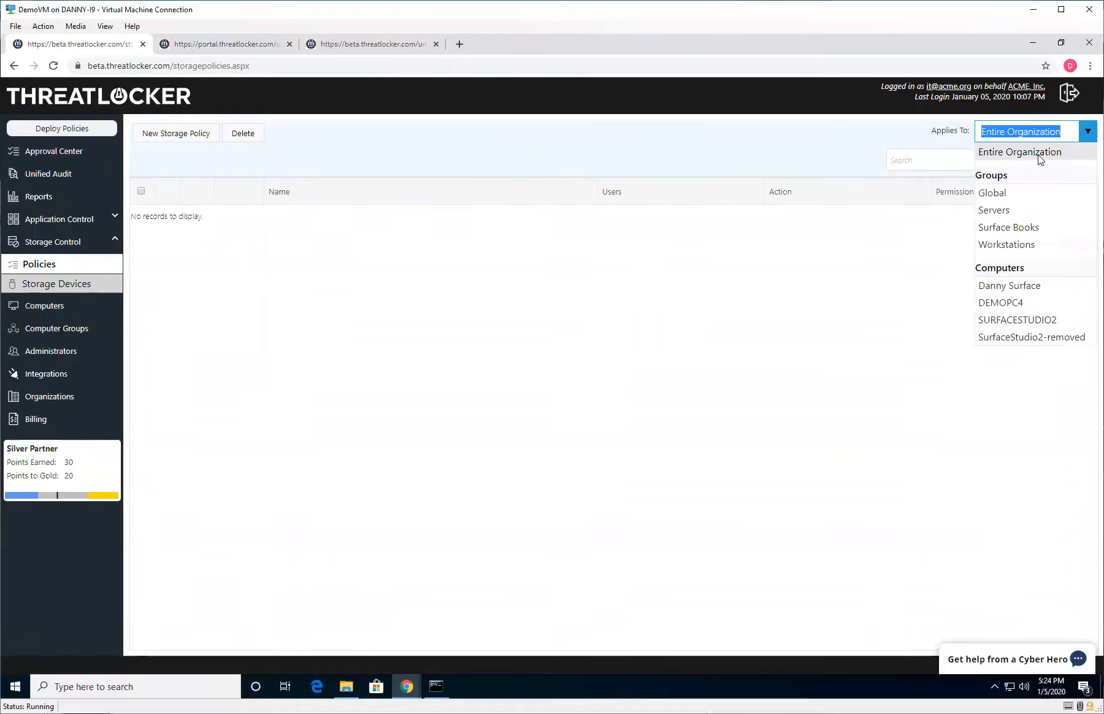
click(1007, 244)
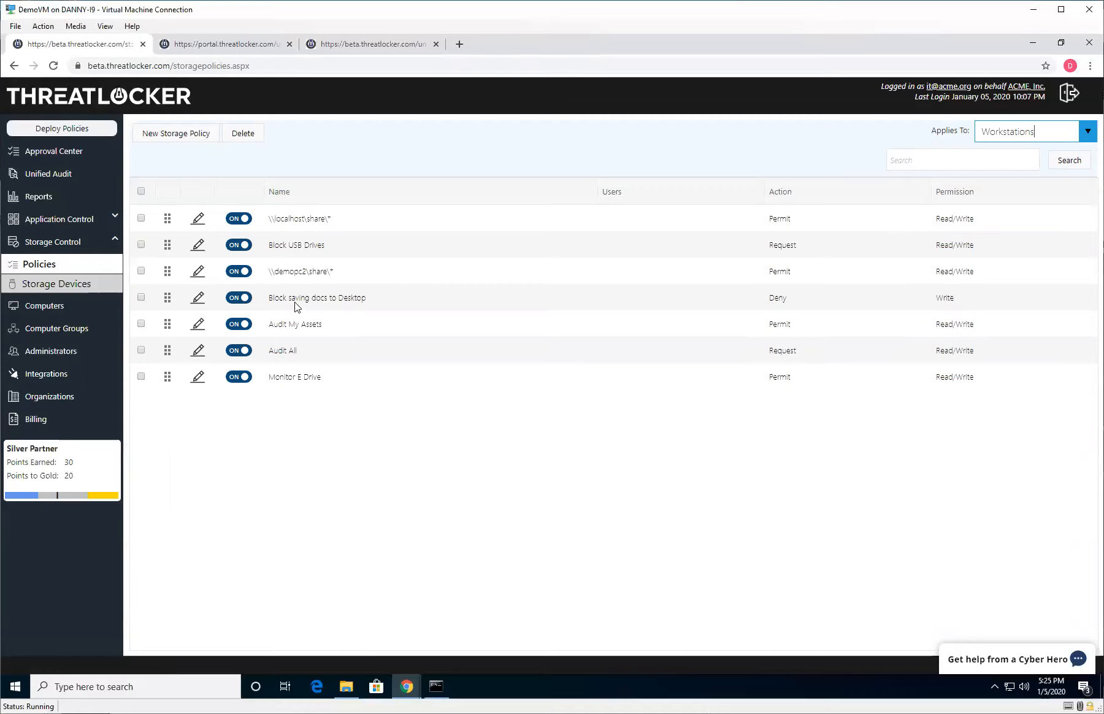
Review the paths of the Block saving docs to Desktop storage policy, then close it.
click(190, 300)
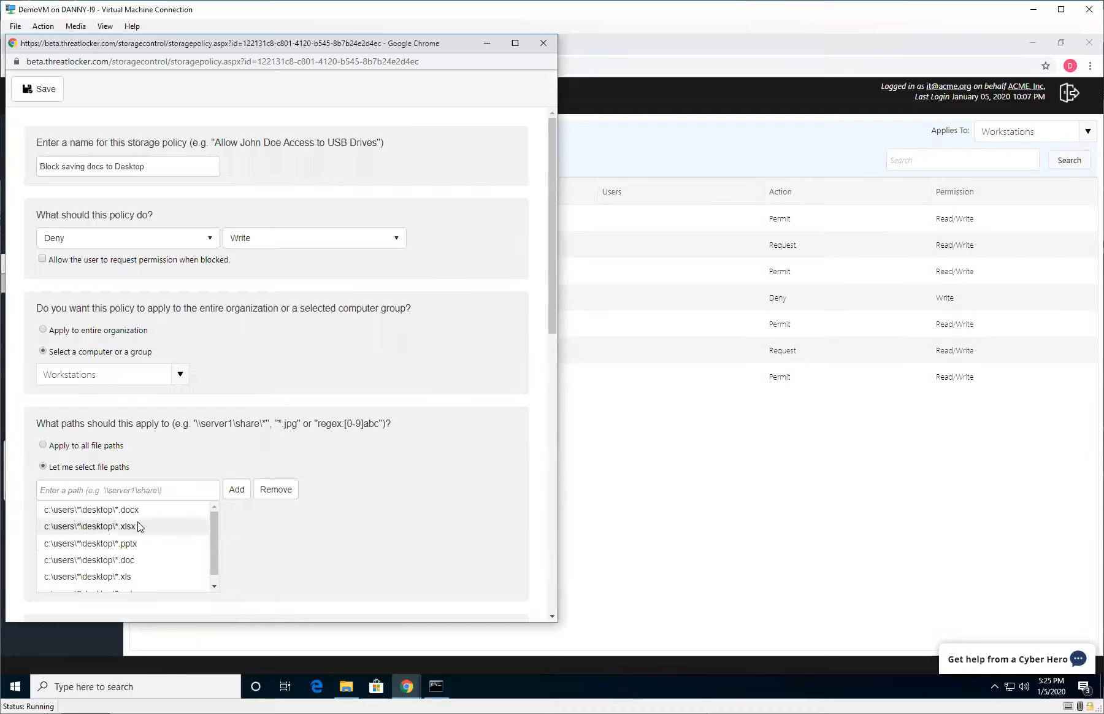
scroll(231, 544, down, 1)
scroll(229, 539, up, 1)
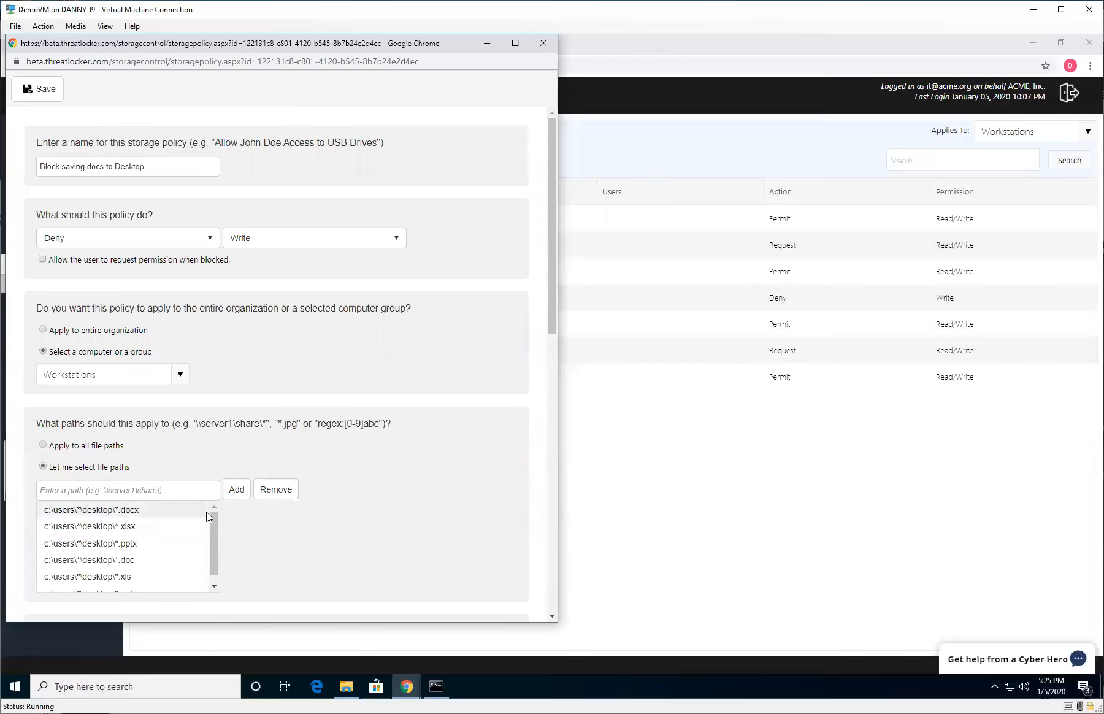
scroll(180, 520, down, 1)
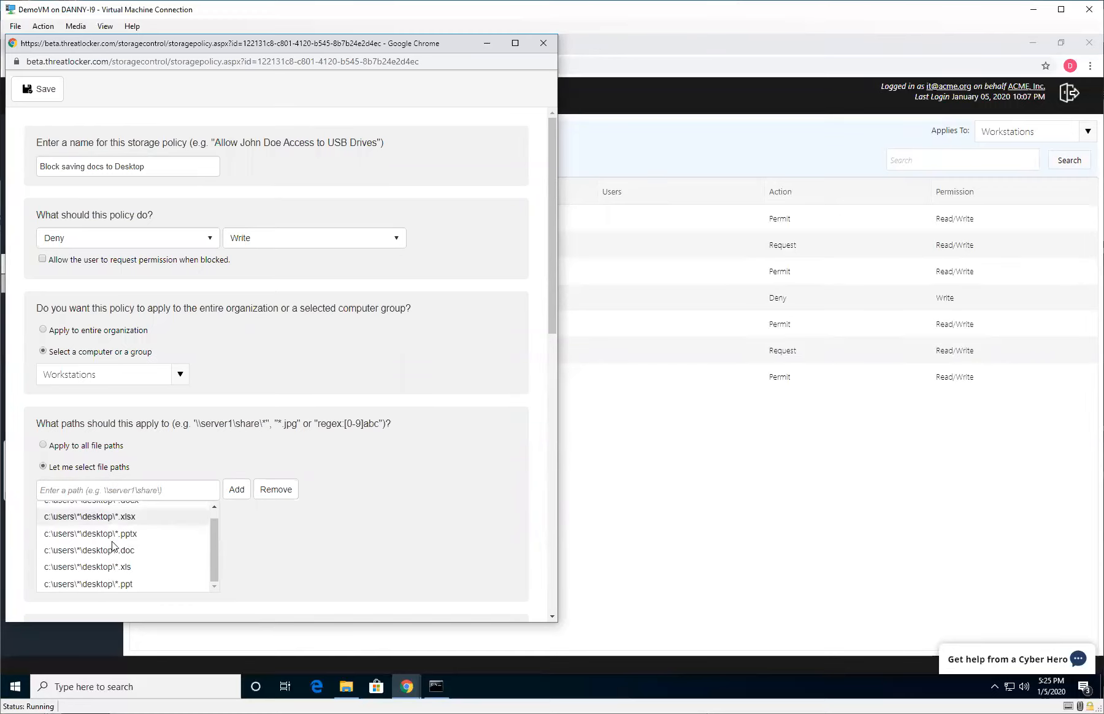
scroll(214, 543, up, 1)
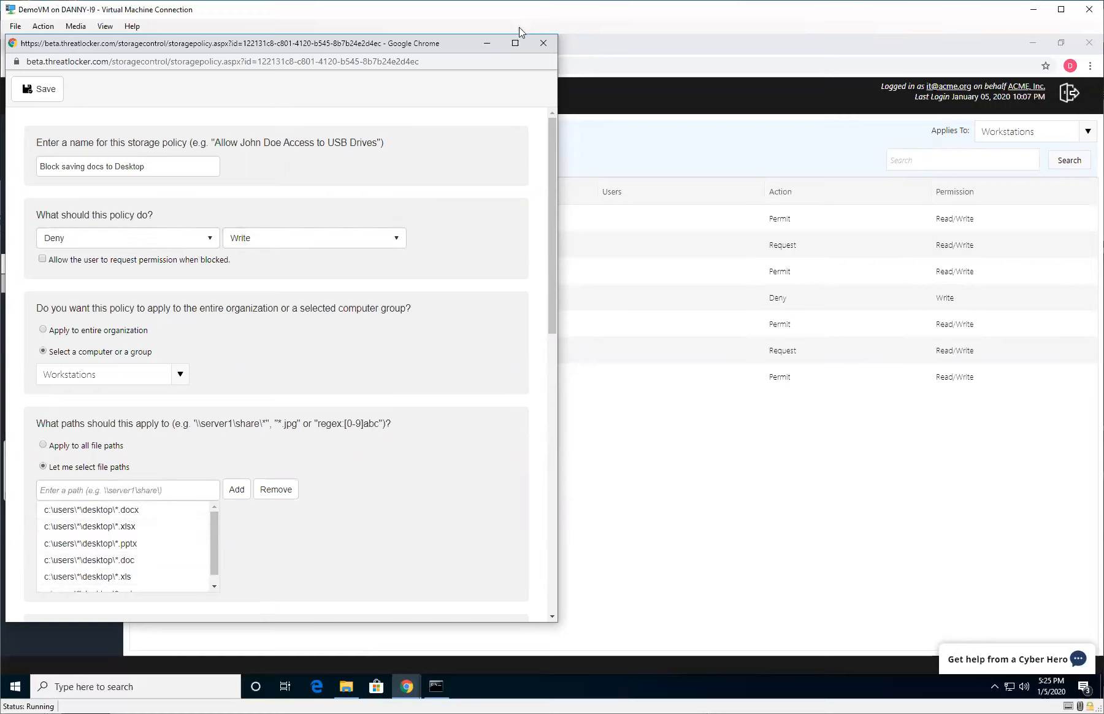
click(542, 43)
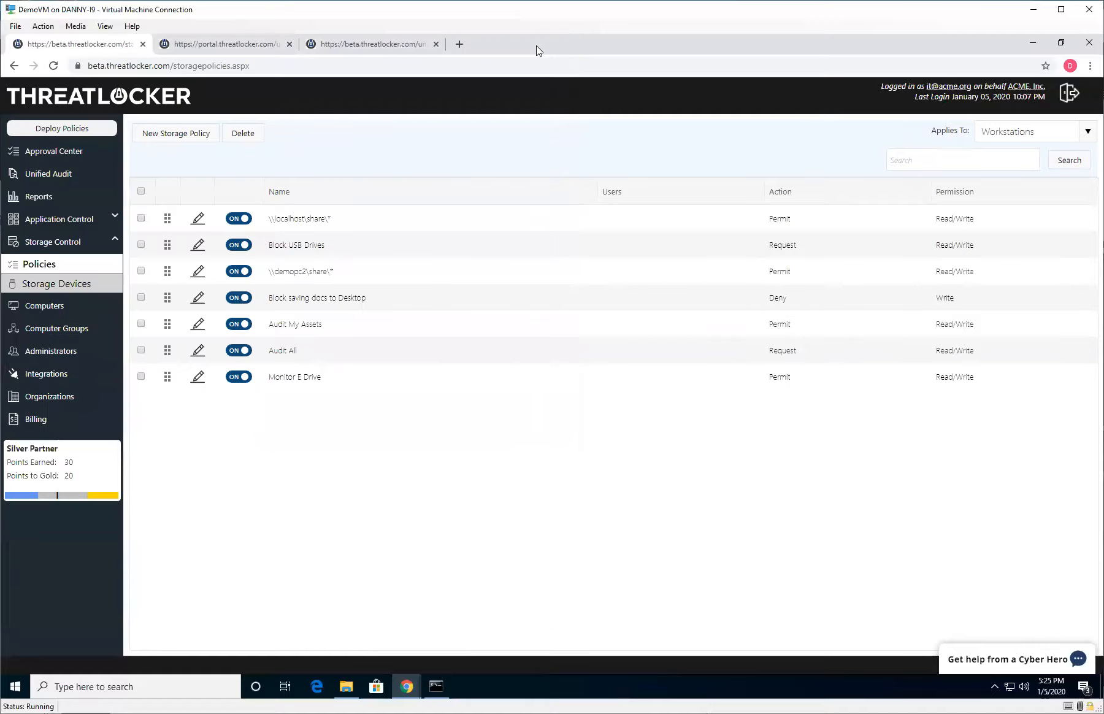
Open the Audit My Assets storage policy and save it.
click(198, 328)
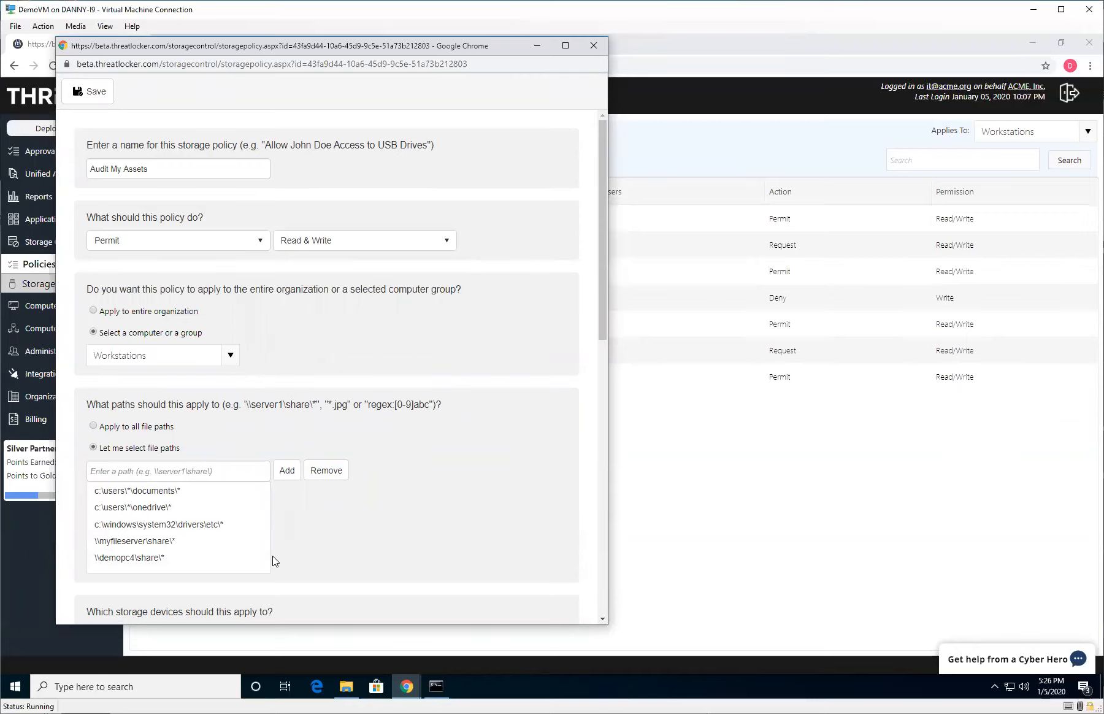
click(105, 95)
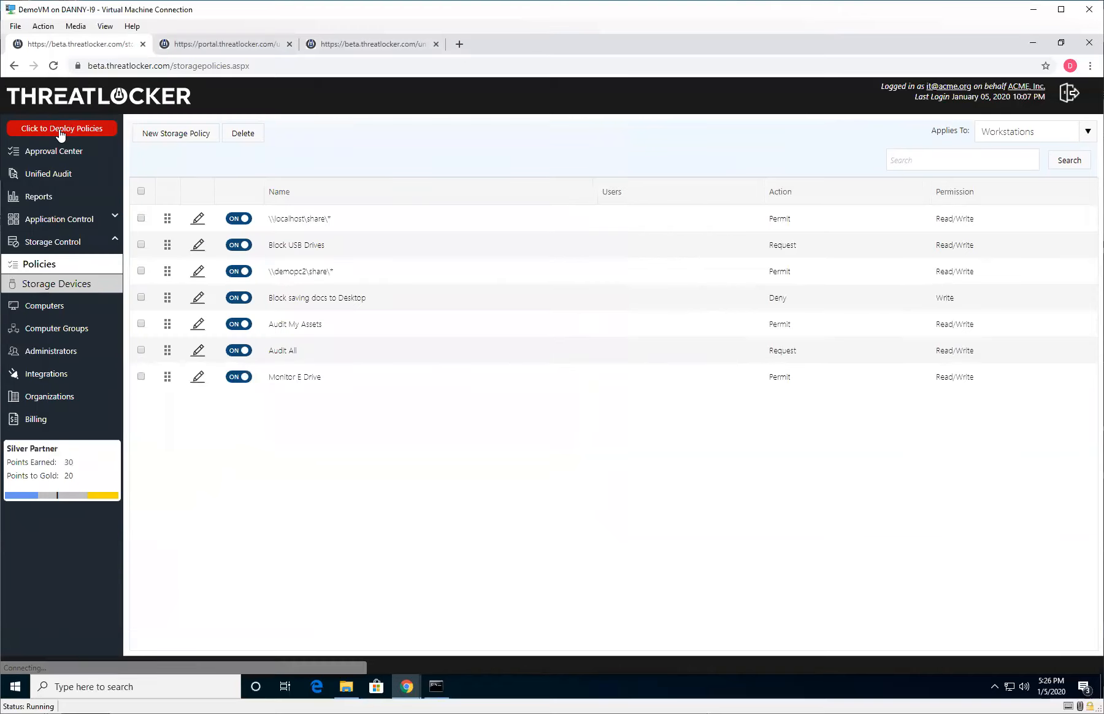
Deploy the updated storage policies.
click(60, 129)
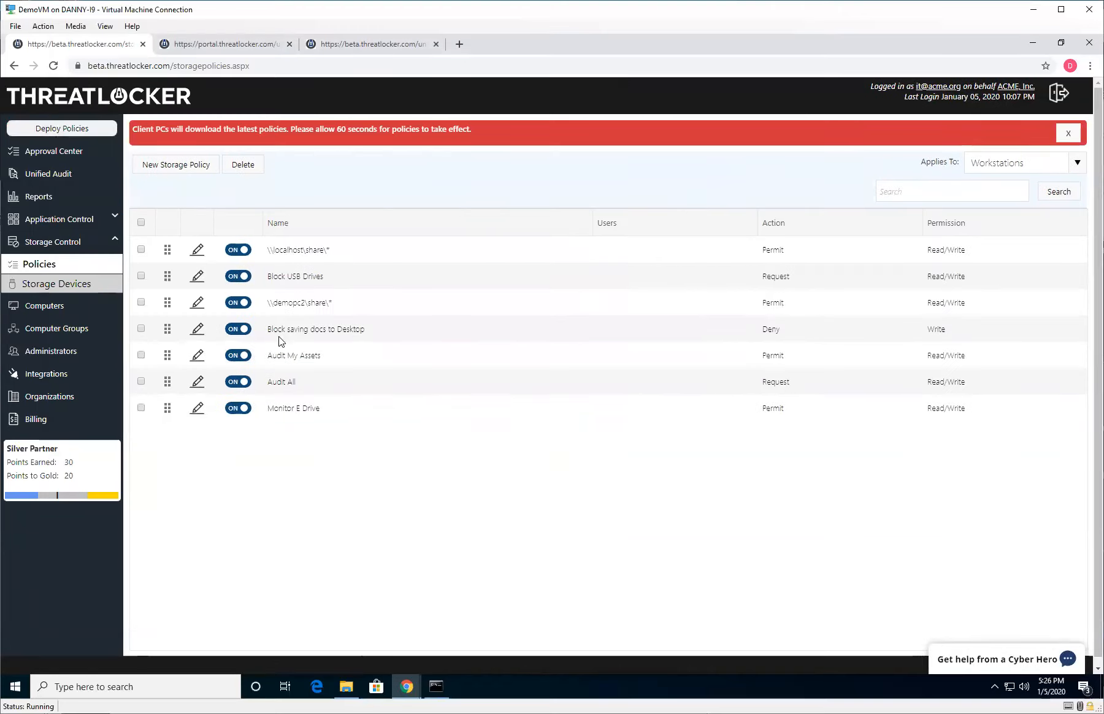
Search the web for download notepad++ in a new tab and open the Notepad++ downloads page.
click(462, 46)
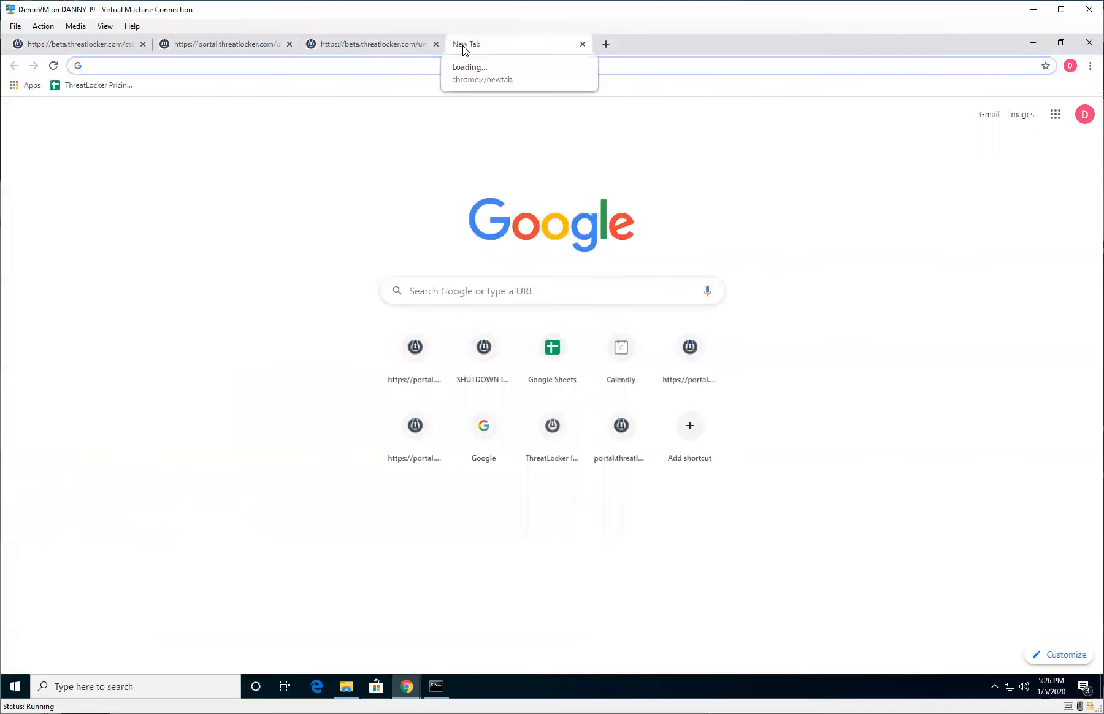
text(download notepad++)
key(Return)
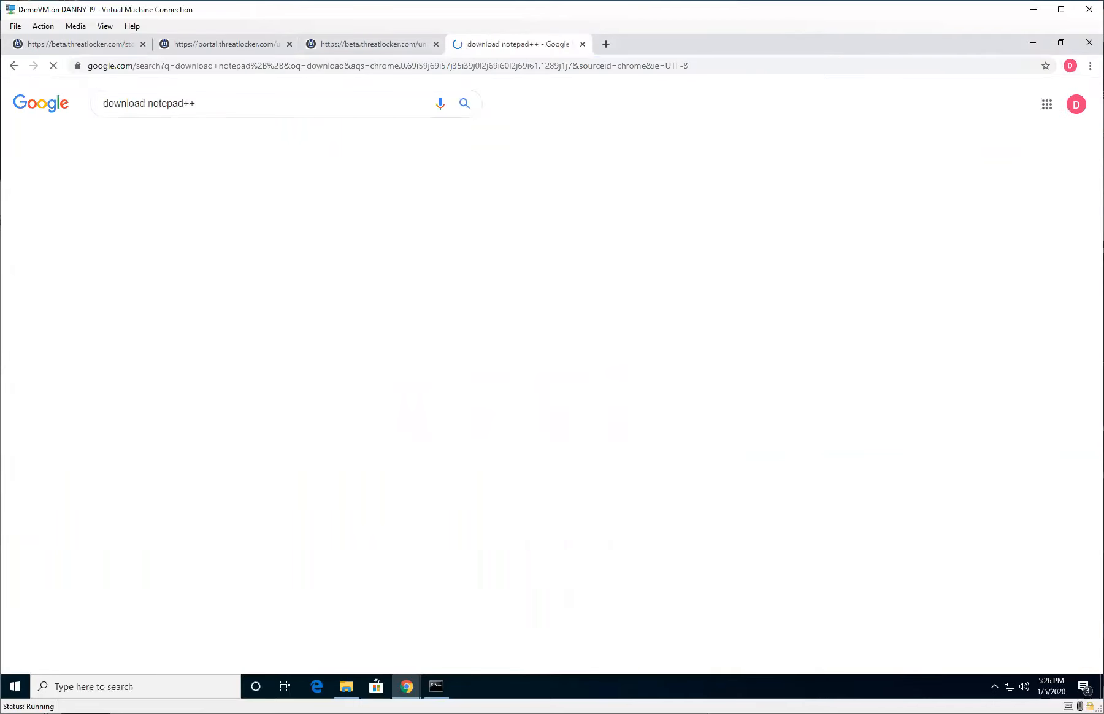
click(172, 354)
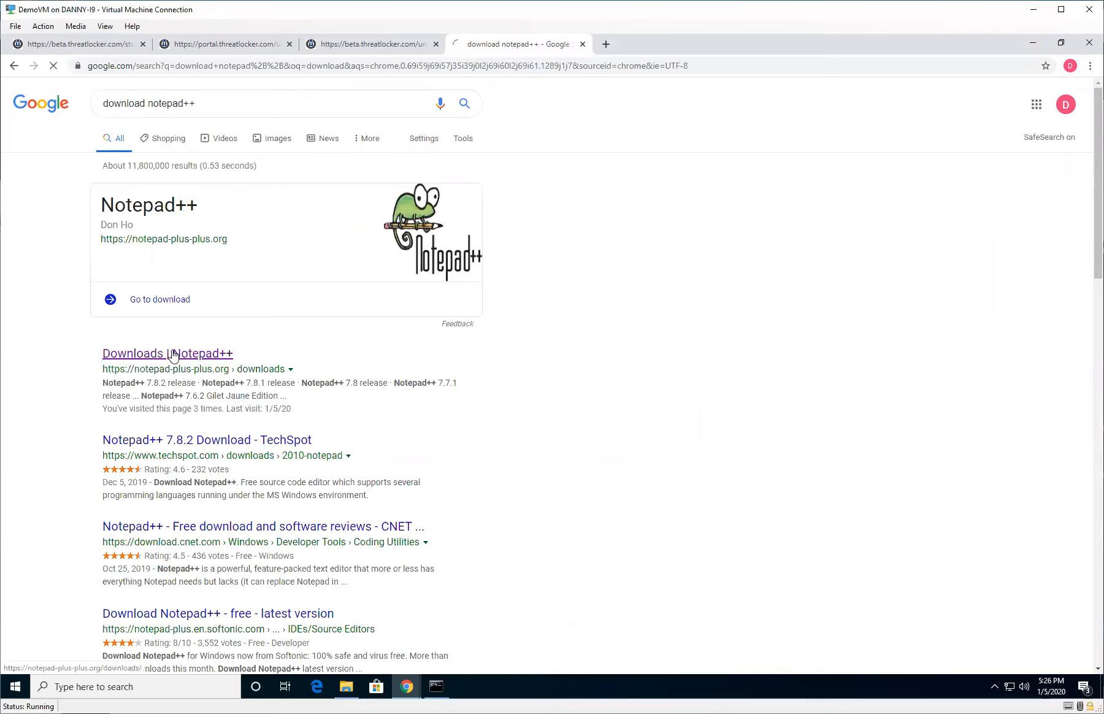
click(580, 188)
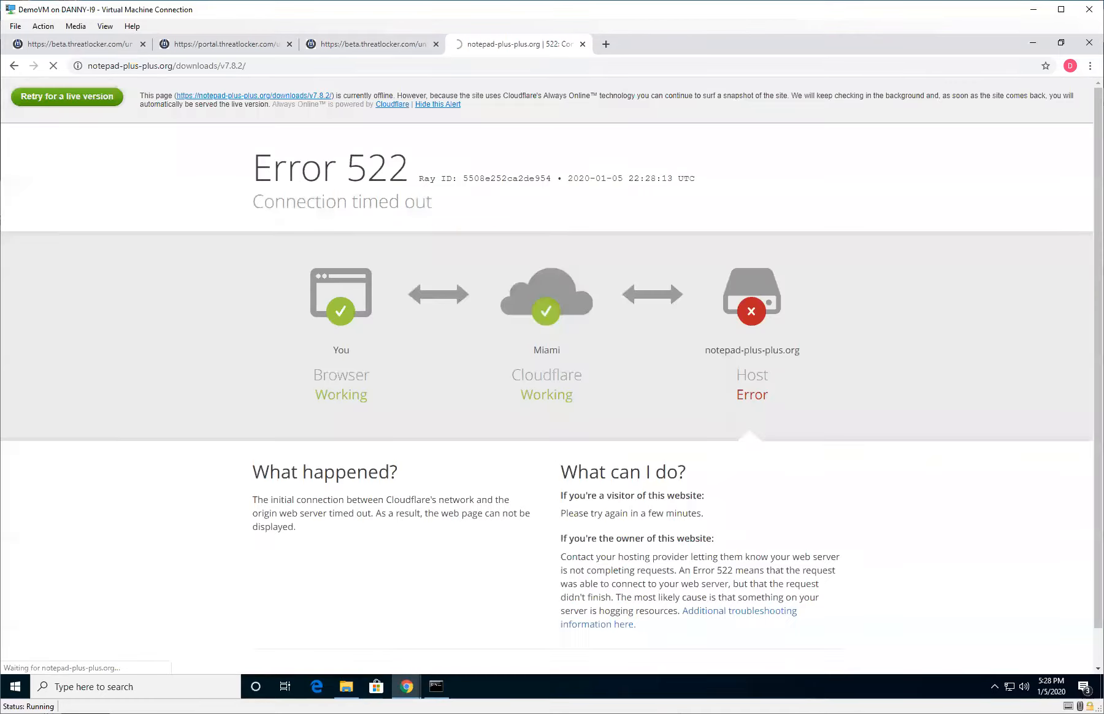
Run npp installer.exe from the Downloads folder and install Notepad++ in English with the default options.
click(346, 686)
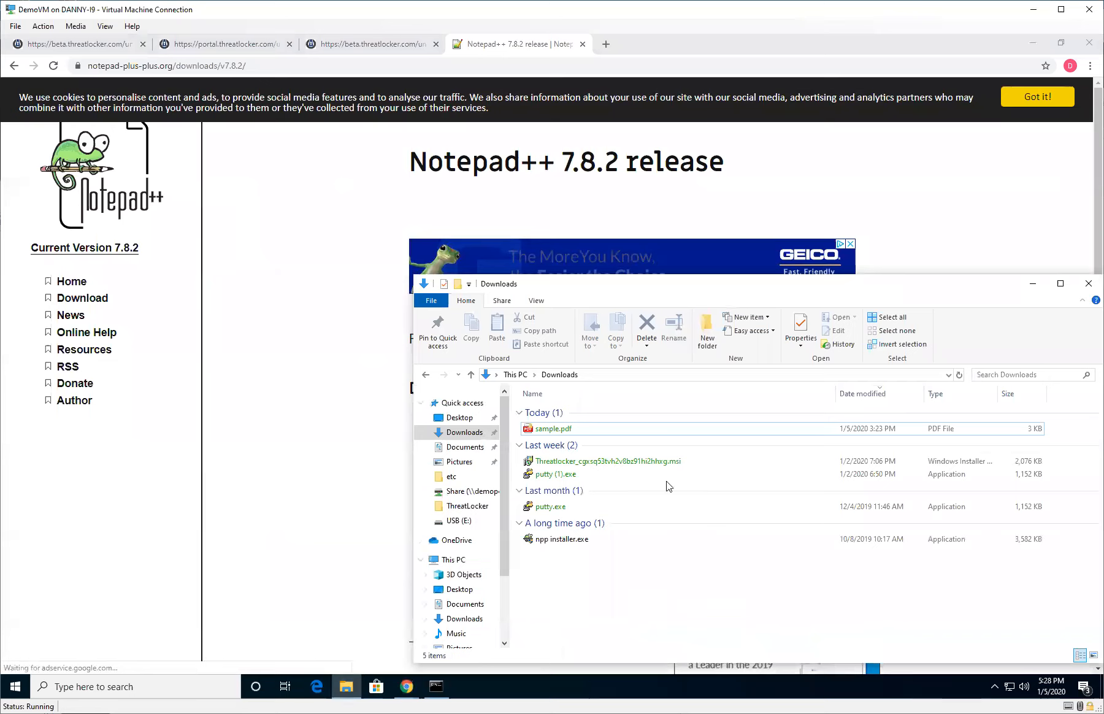
double_click(585, 539)
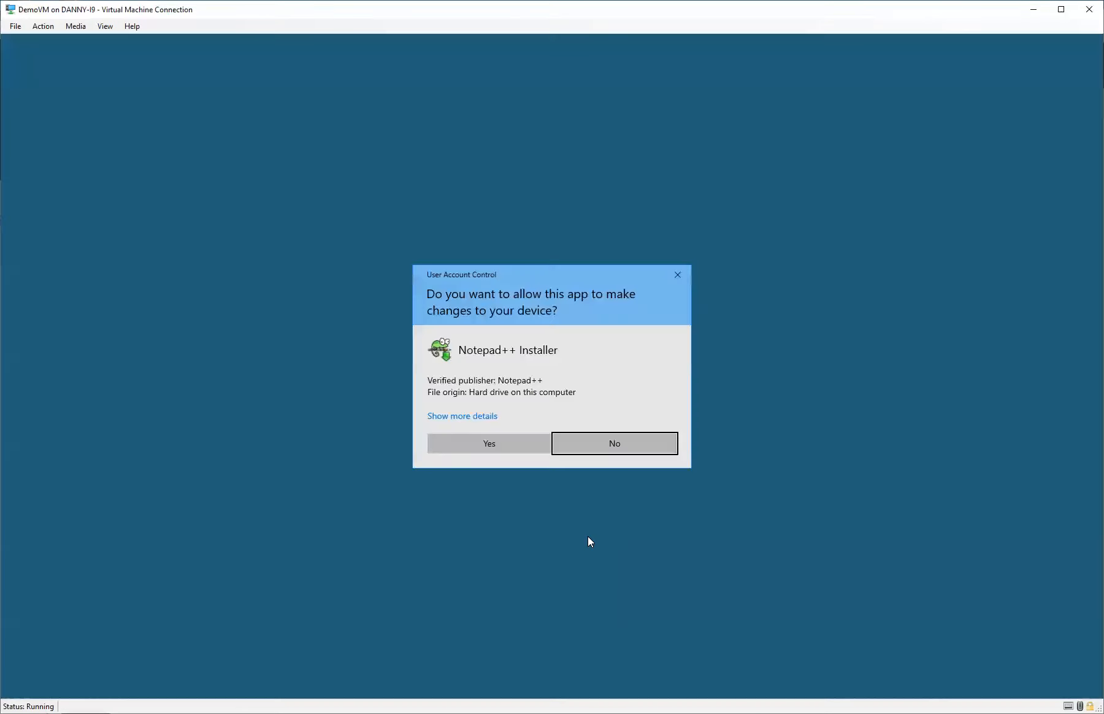
click(501, 449)
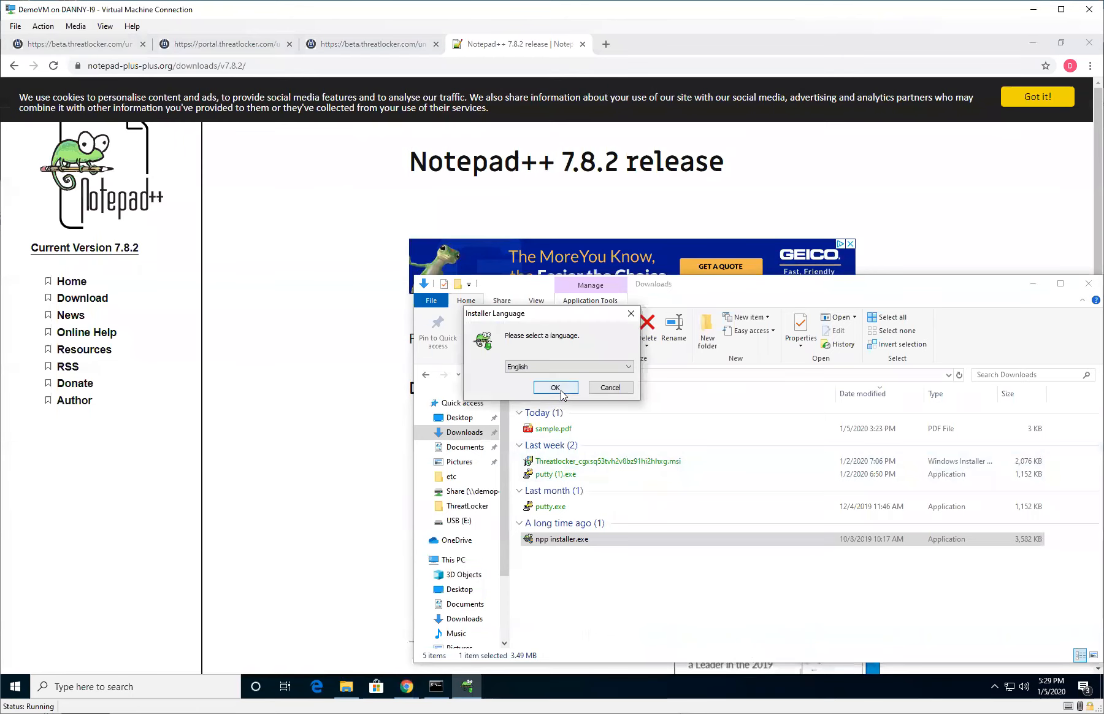
click(555, 392)
click(617, 458)
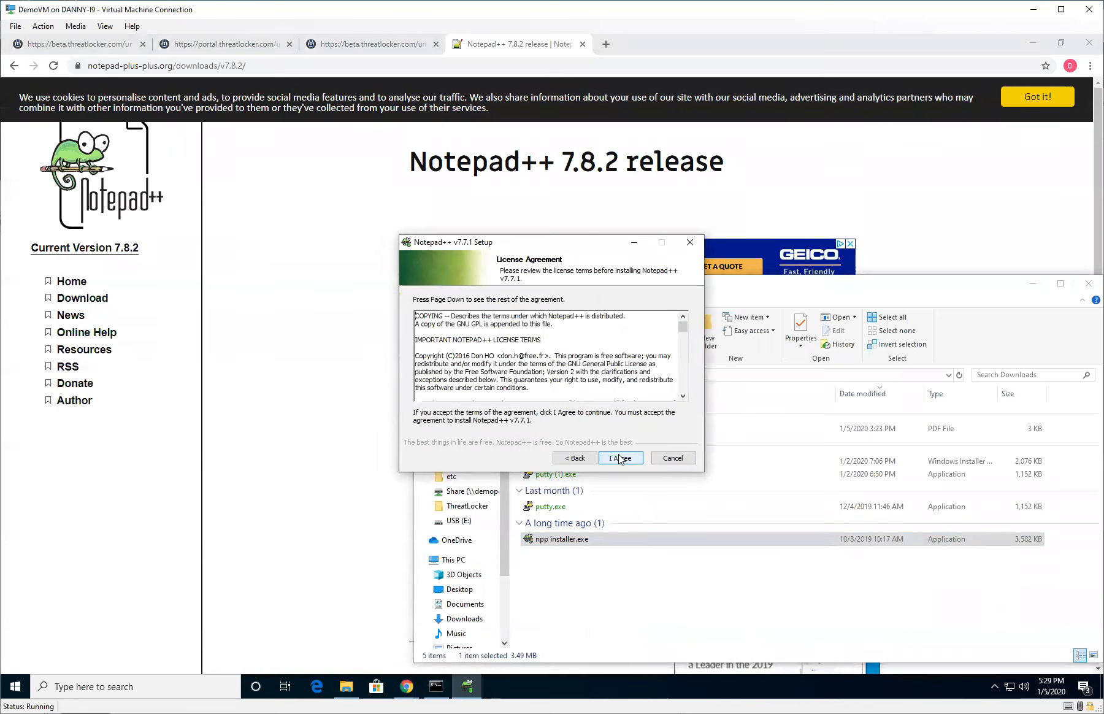
click(620, 459)
click(618, 458)
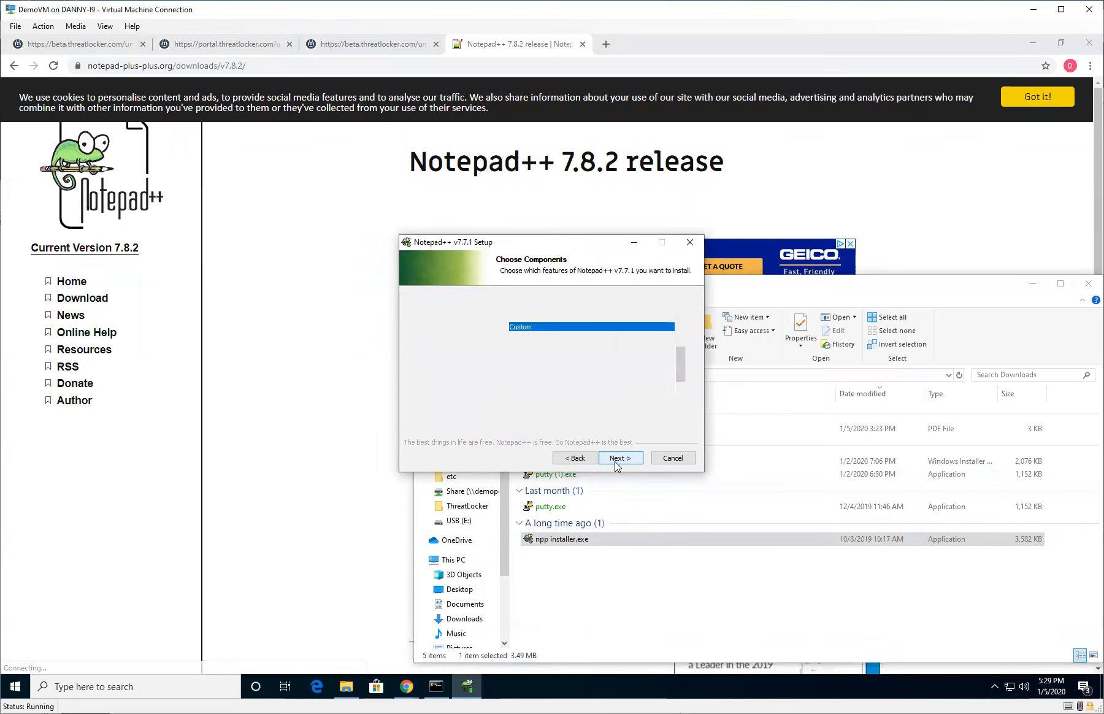
click(618, 458)
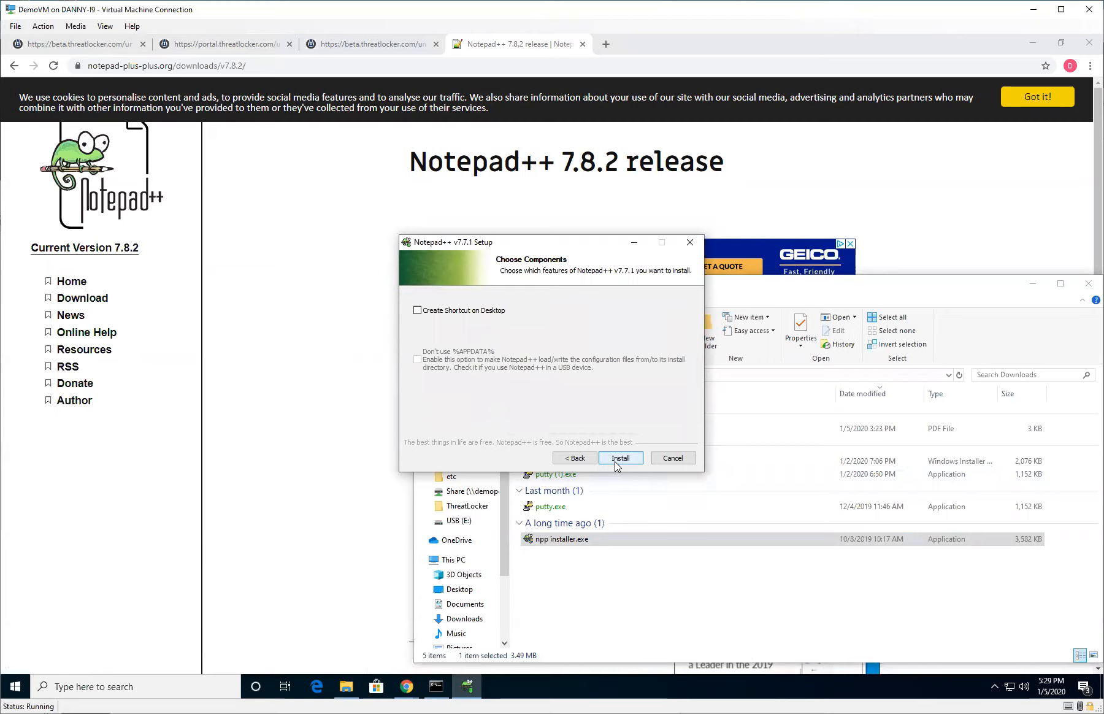
click(618, 458)
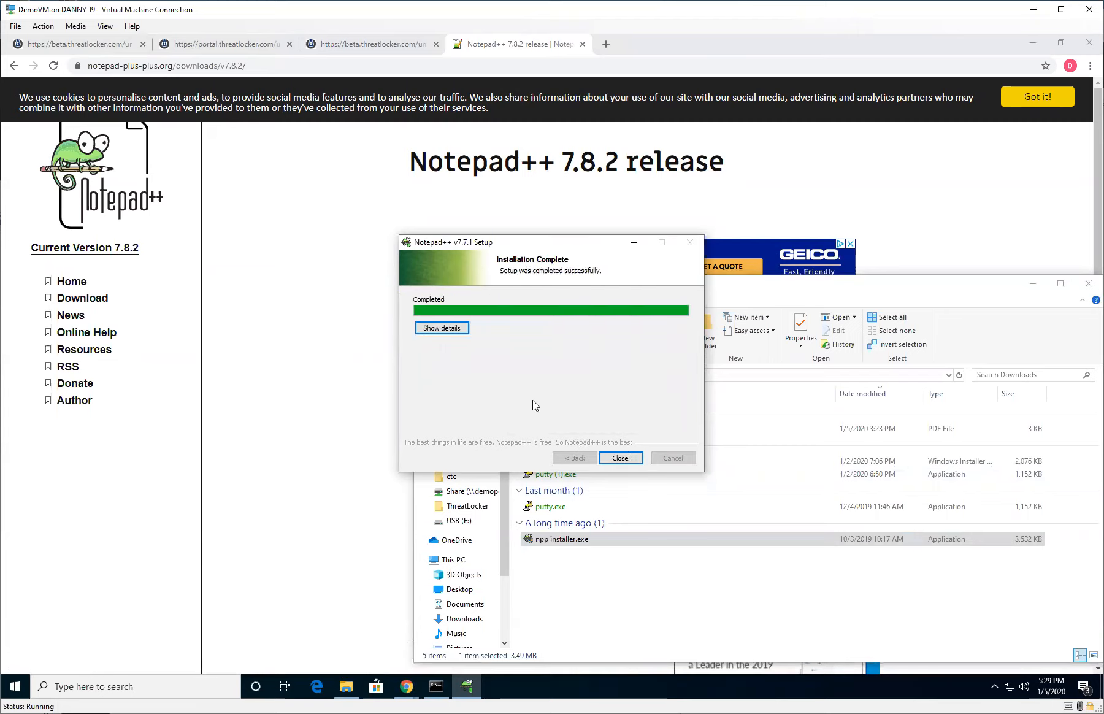
click(553, 351)
click(549, 346)
click(611, 462)
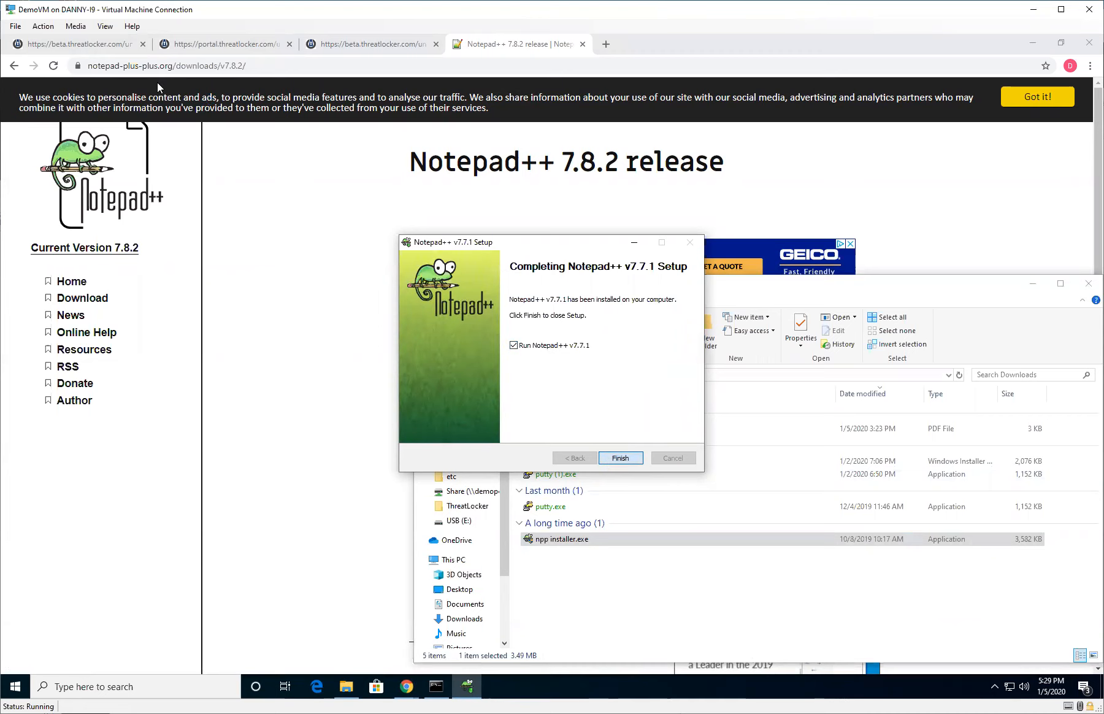
click(282, 528)
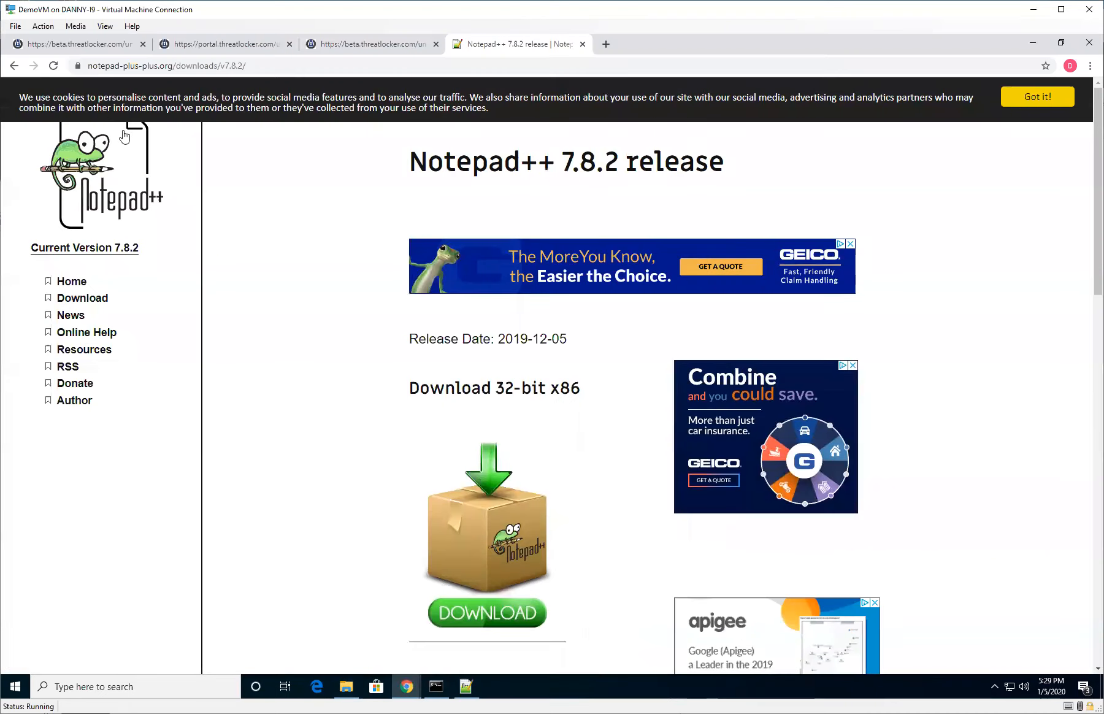
Search the Unified Audit for entries whose path matches *notepad++*.
click(68, 44)
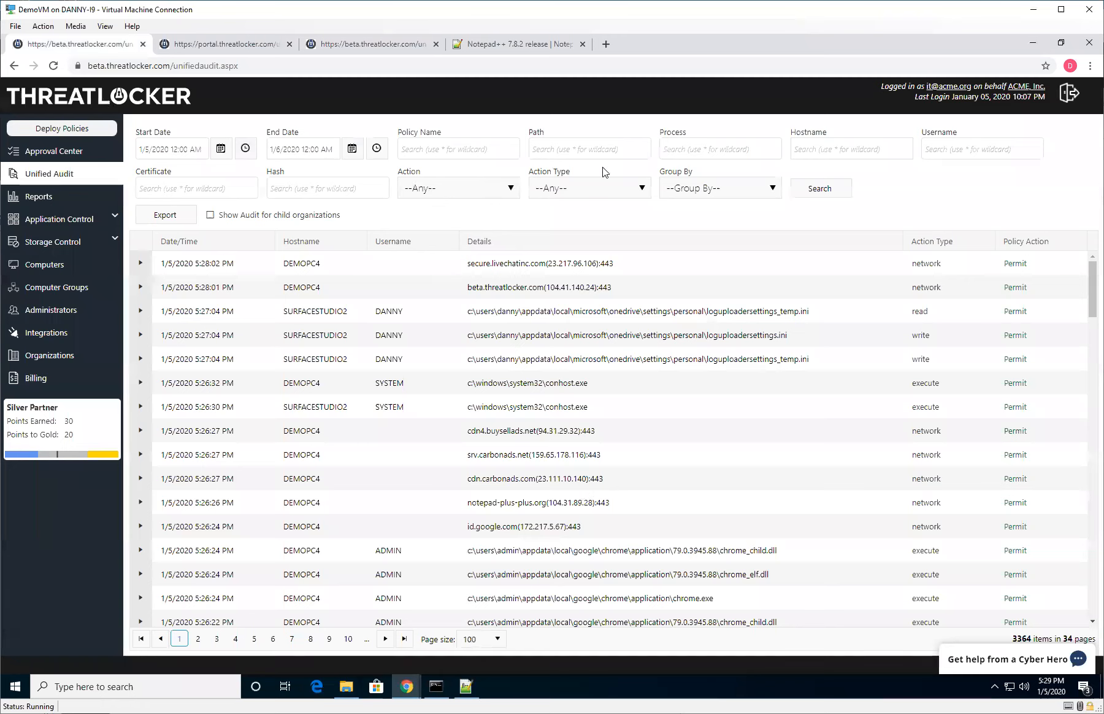
click(574, 149)
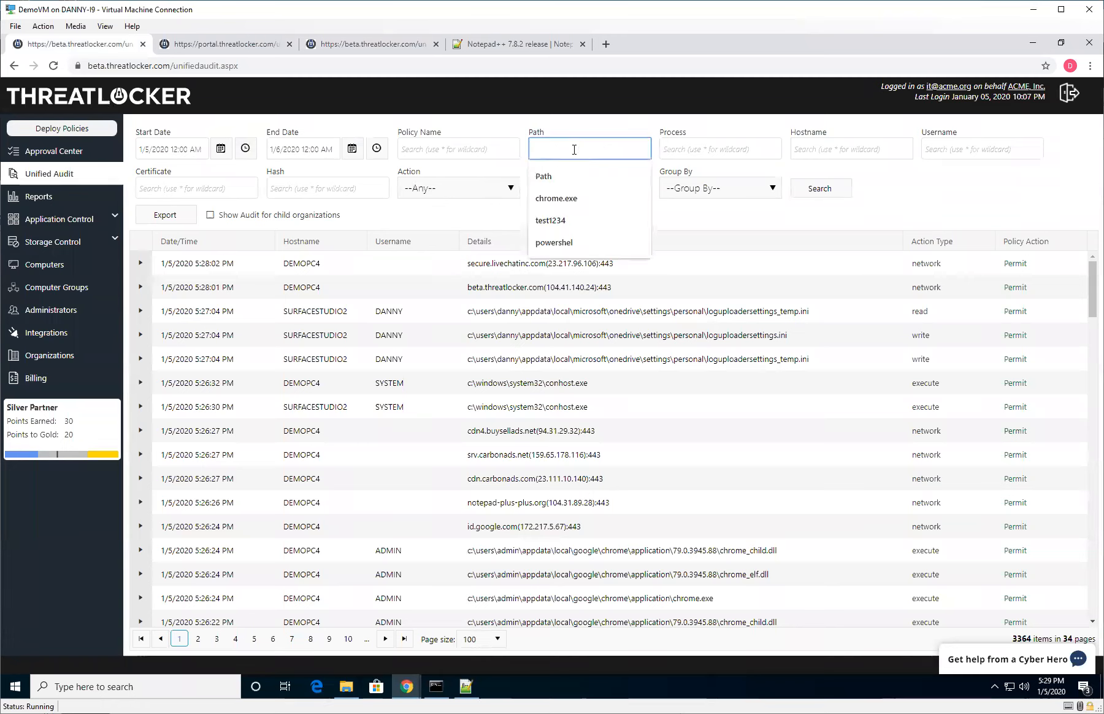
text(*notepa)
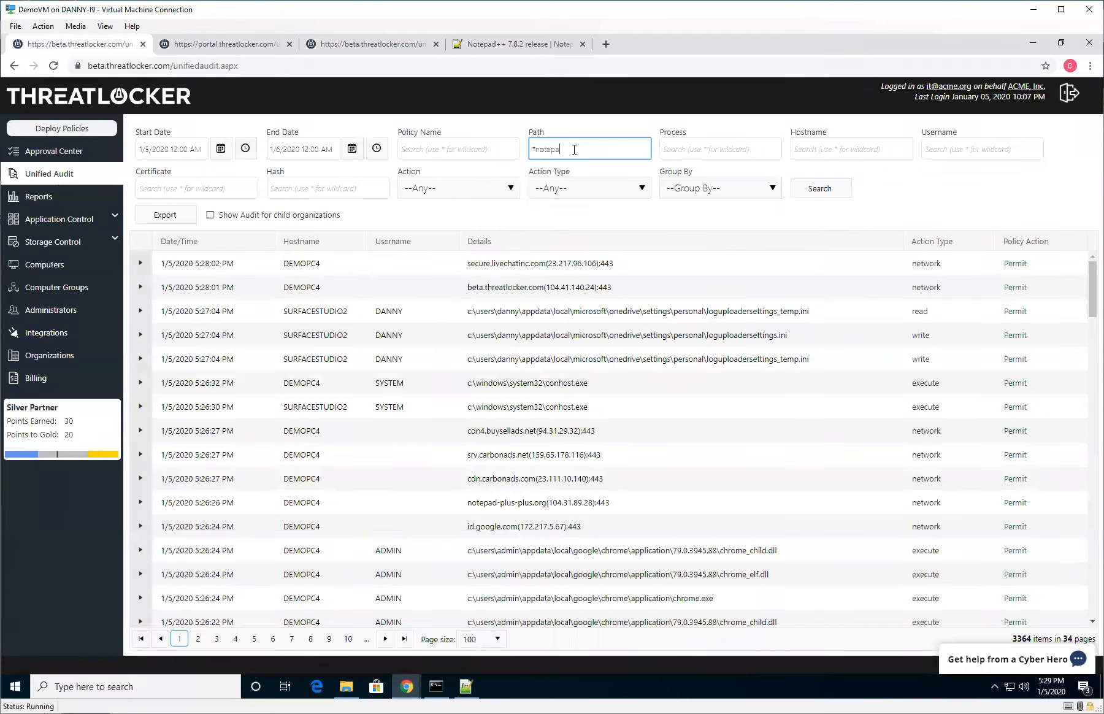
text(d++)
text(*)
click(806, 180)
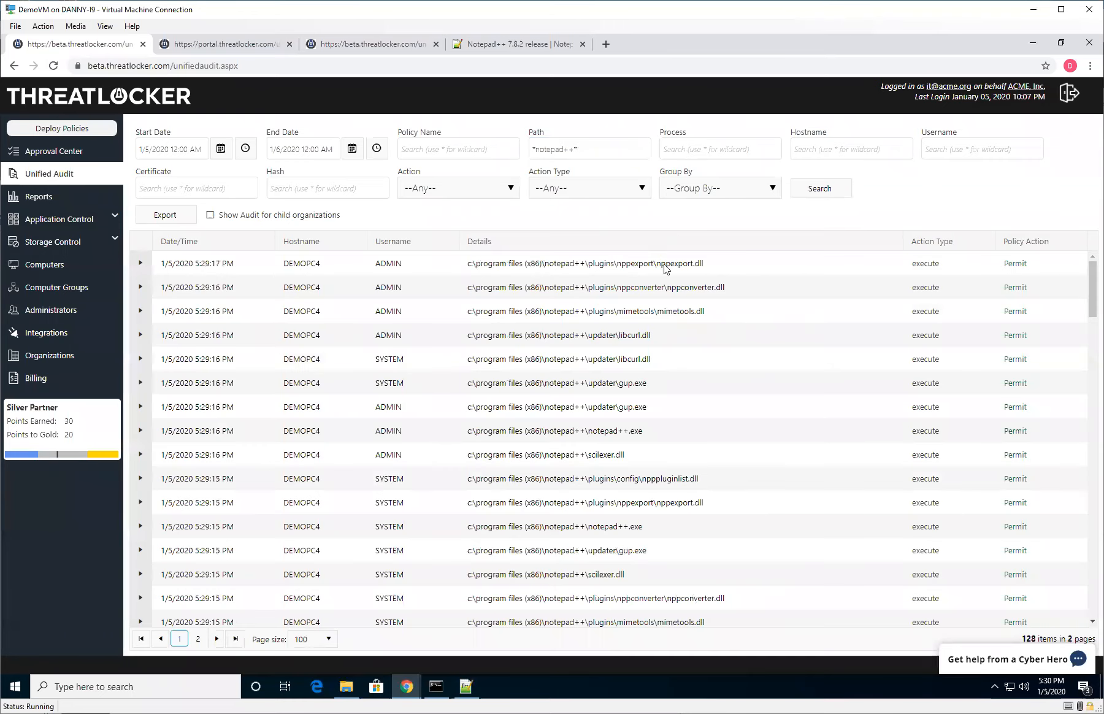
Expand the notepad++.exe audit entry and examine its policy details.
drag(643, 431, 570, 432)
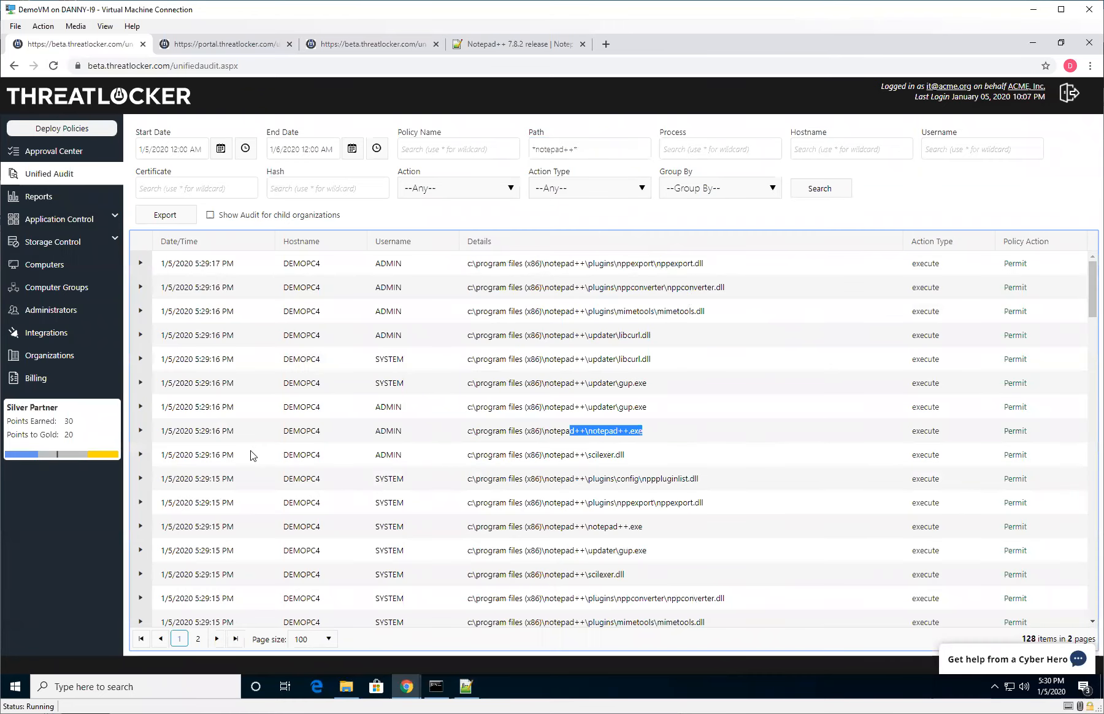
click(141, 430)
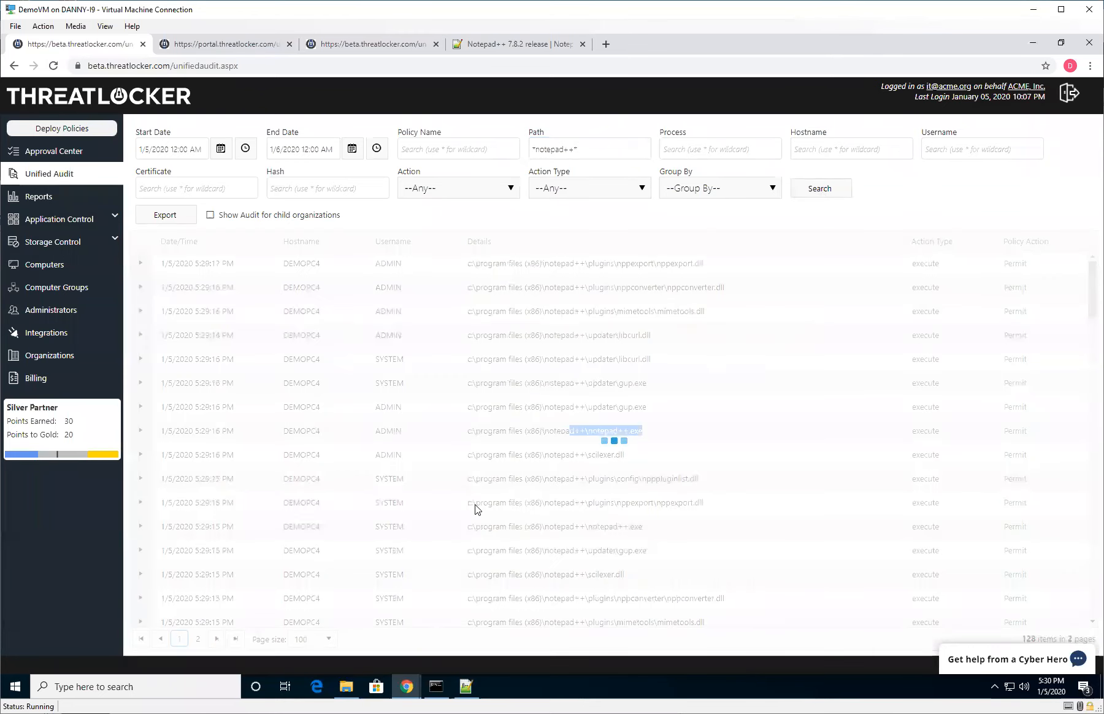
drag(242, 531, 338, 533)
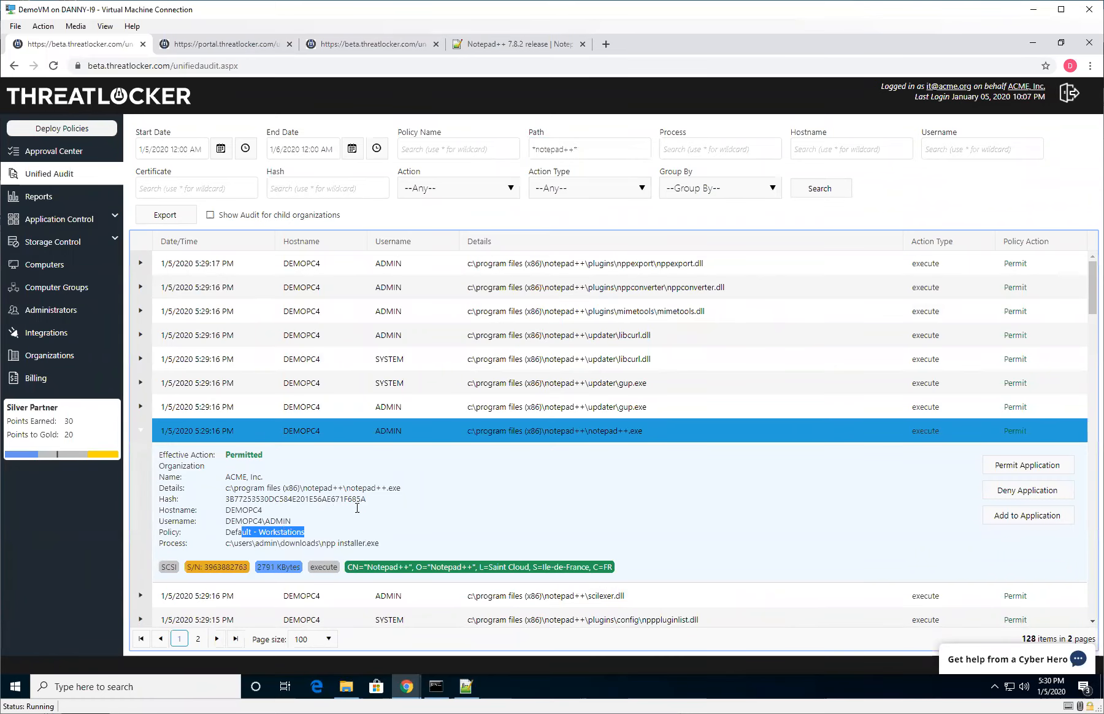
In Notepad++, try to open test1234.txt and Test.txt from the Documents folder.
click(466, 686)
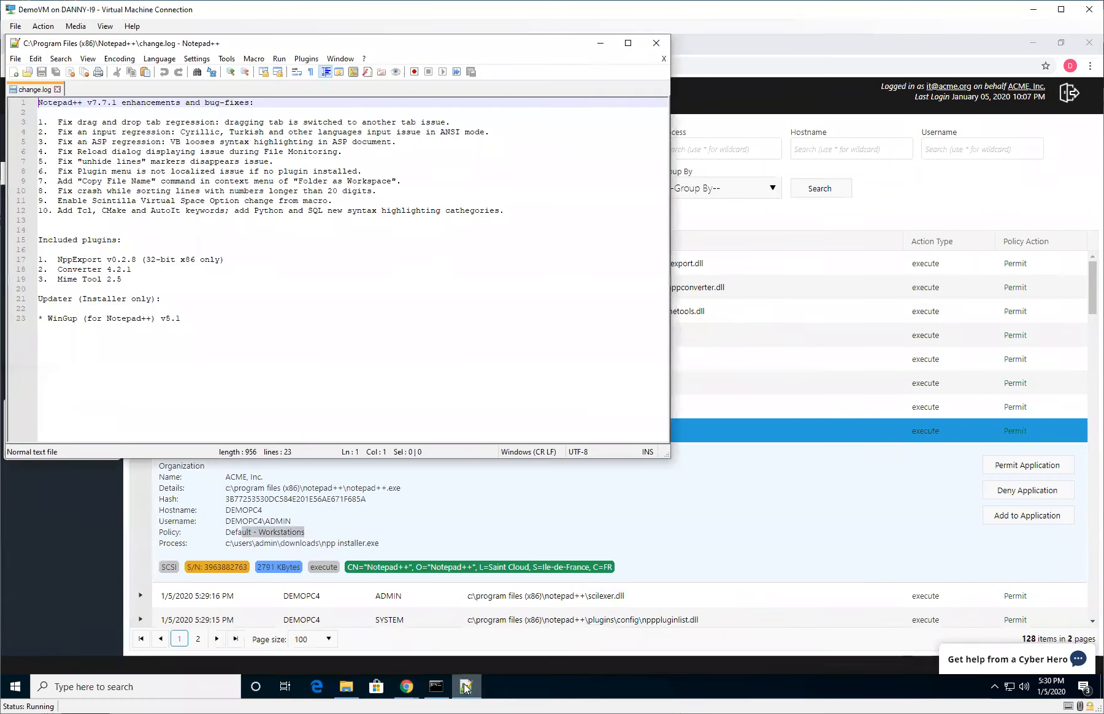
click(29, 76)
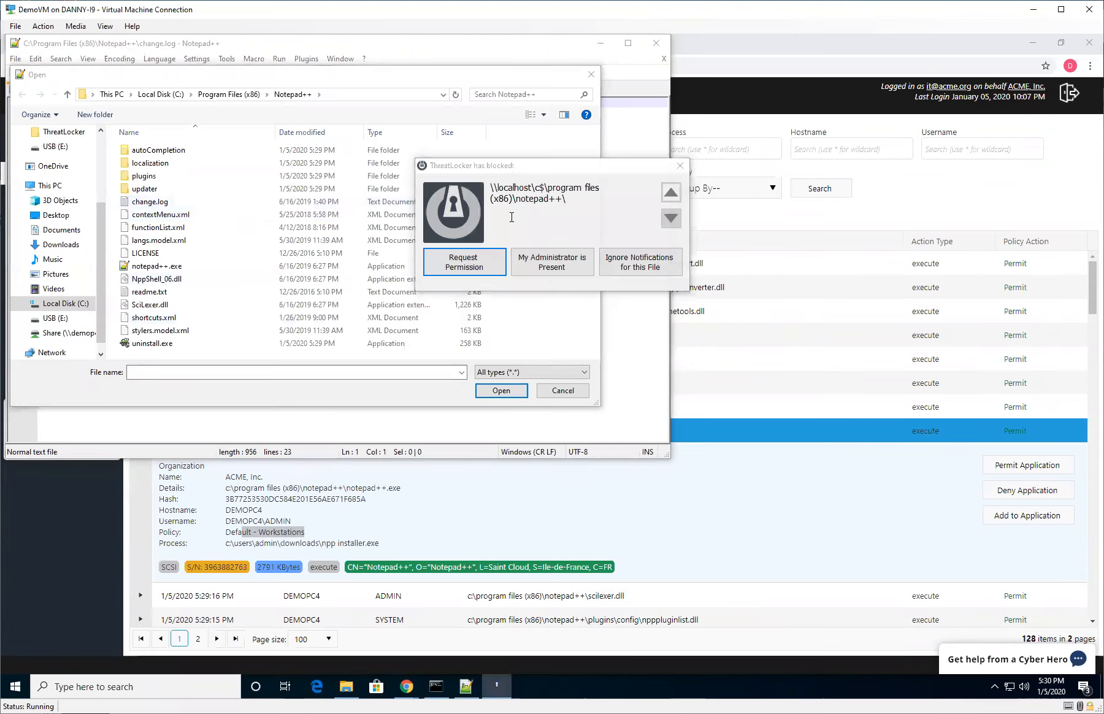
drag(549, 191, 619, 214)
click(664, 268)
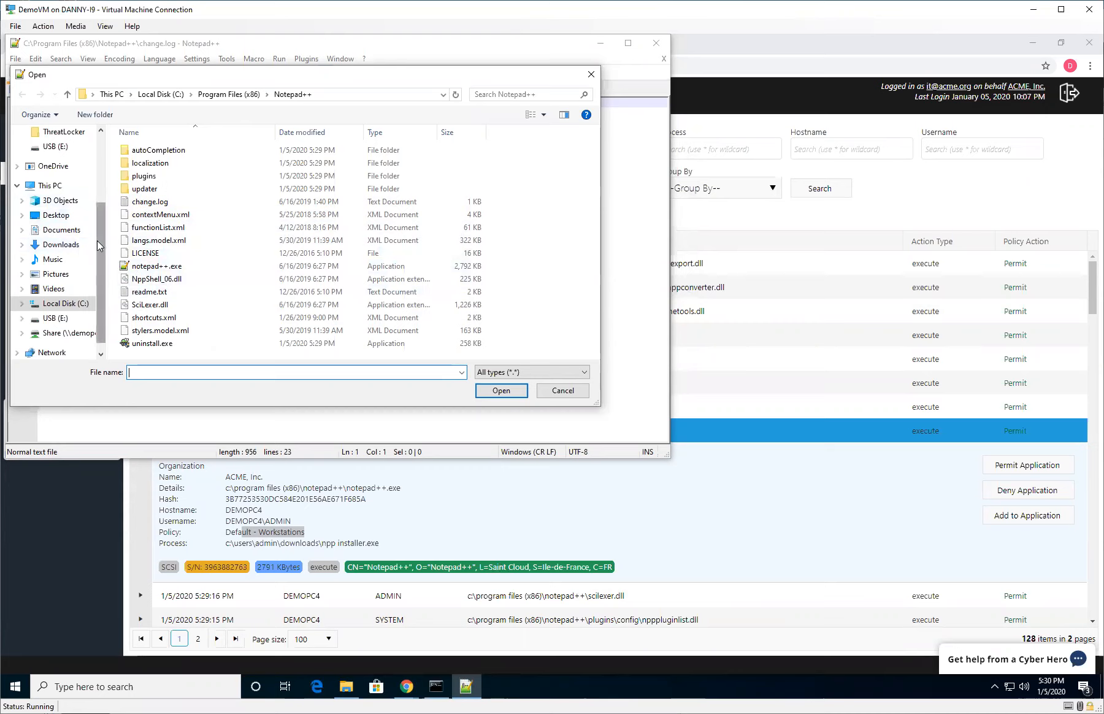
scroll(97, 241, up, 2)
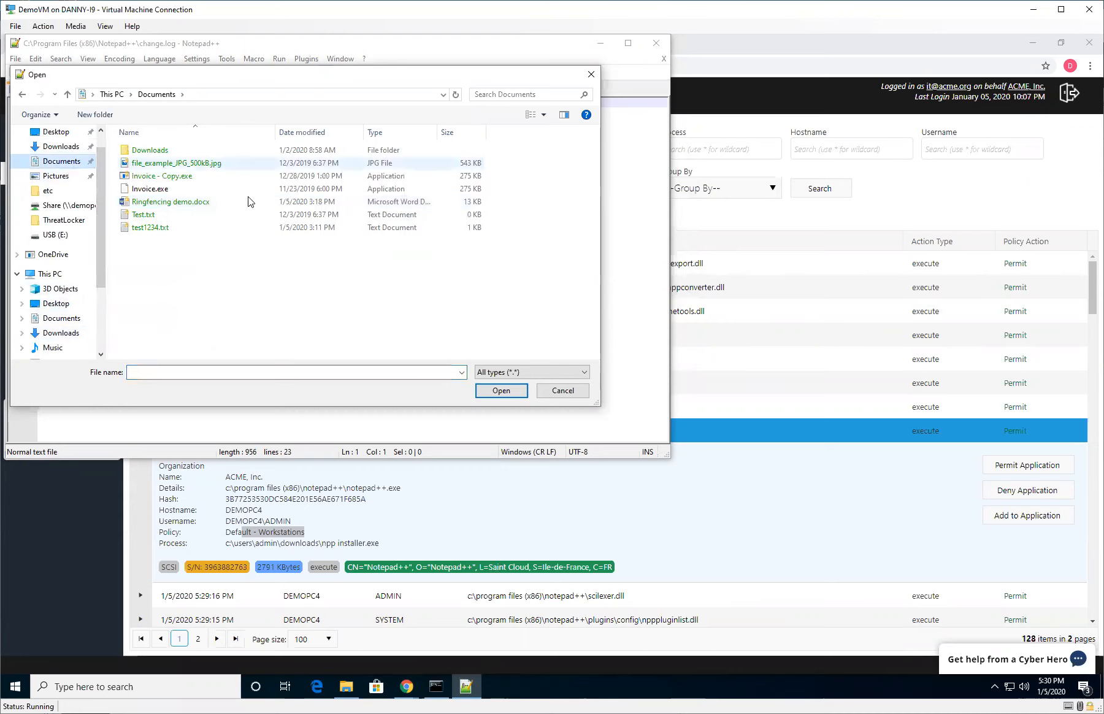
double_click(163, 228)
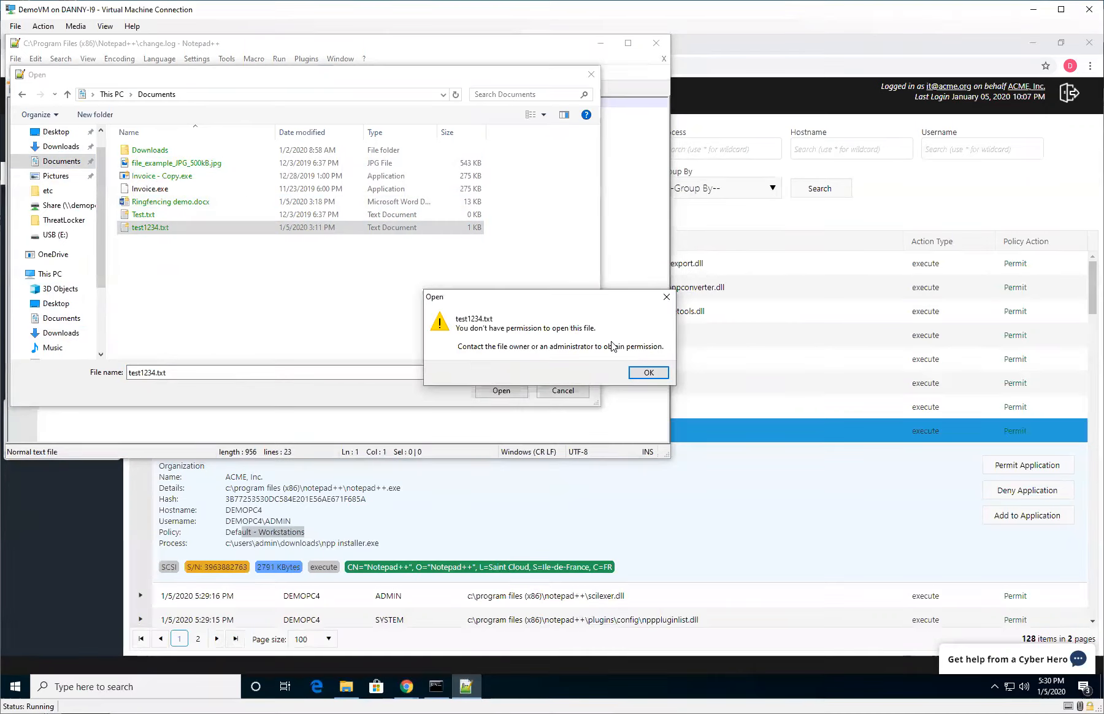
click(648, 372)
click(166, 217)
double_click(165, 217)
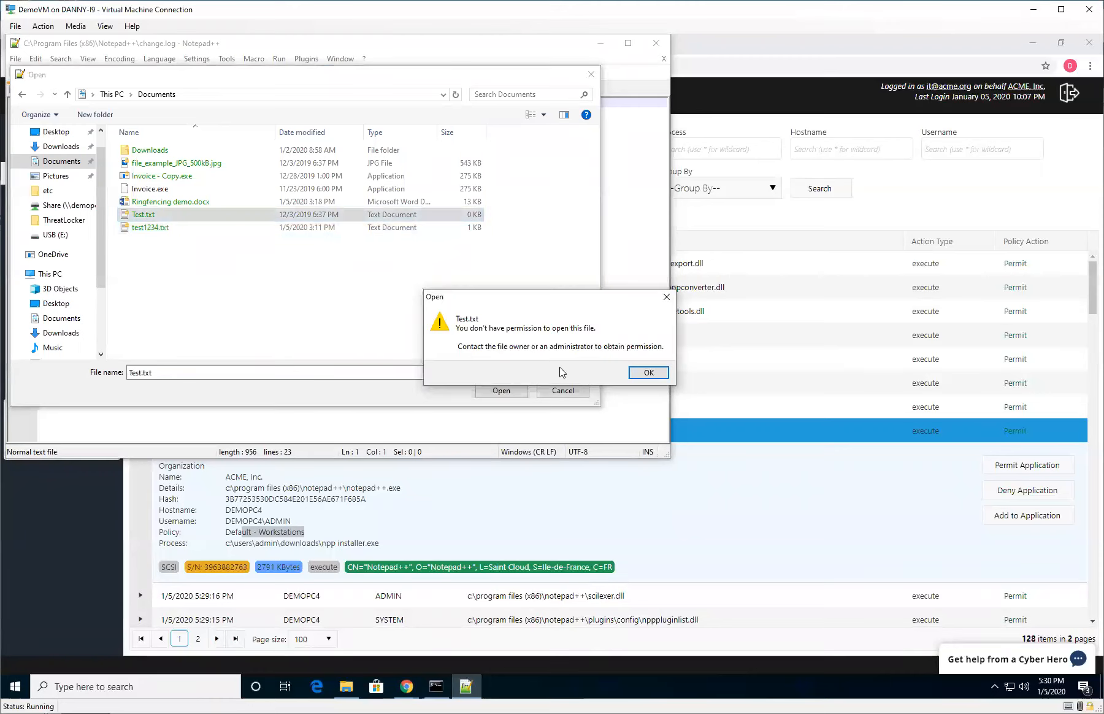
click(651, 372)
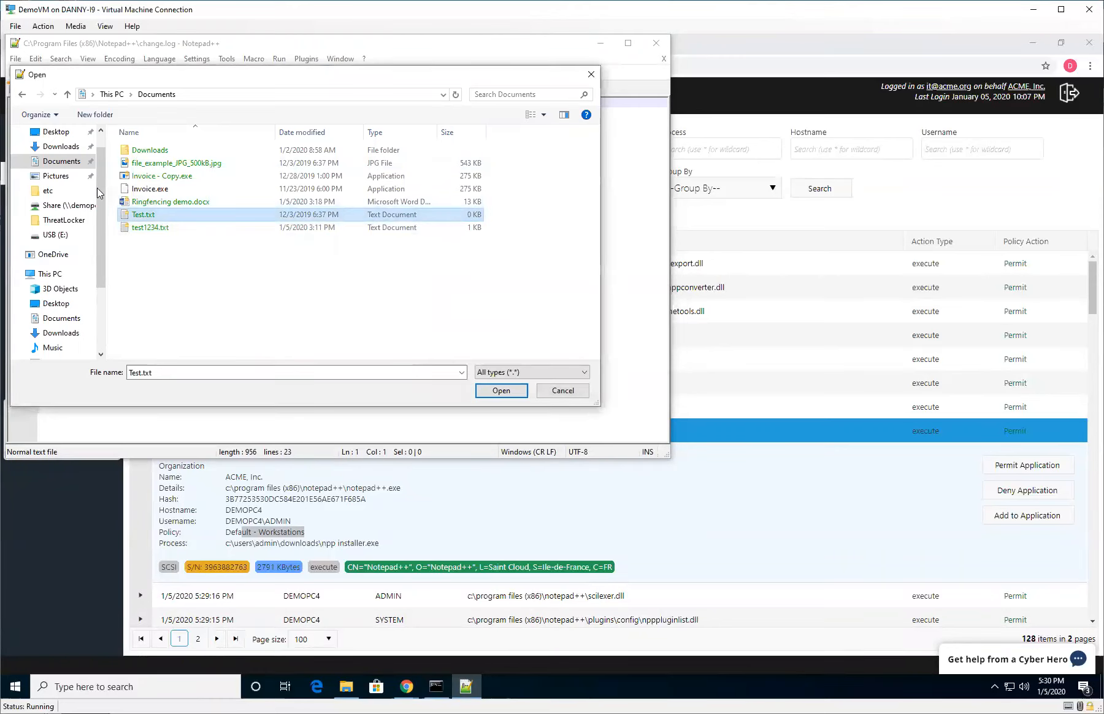
Try to open fghfg.txt from the Share (S:) drive, then cancel the Open dialog.
drag(102, 197, 100, 267)
click(73, 320)
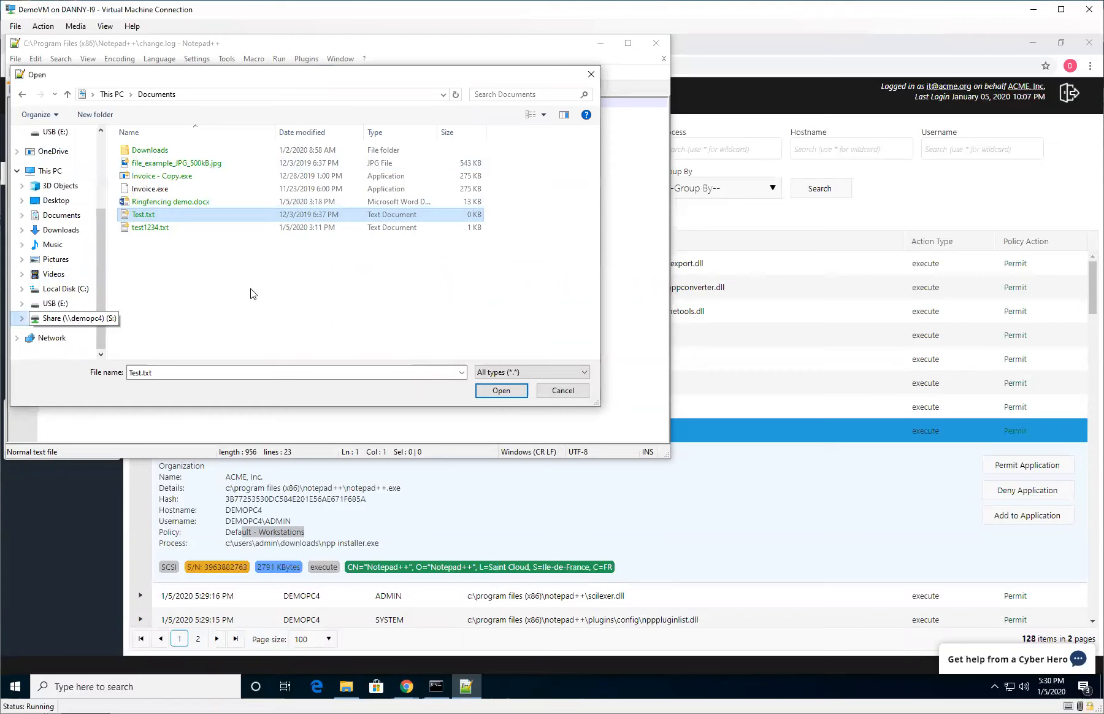
double_click(190, 152)
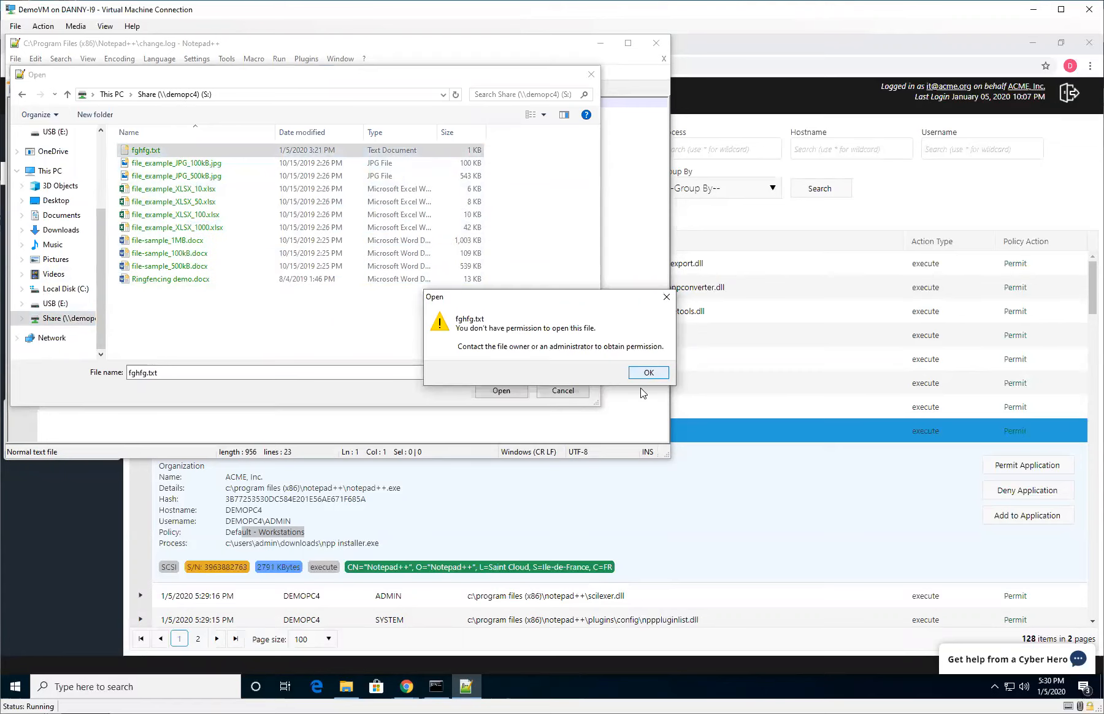
click(655, 373)
click(553, 391)
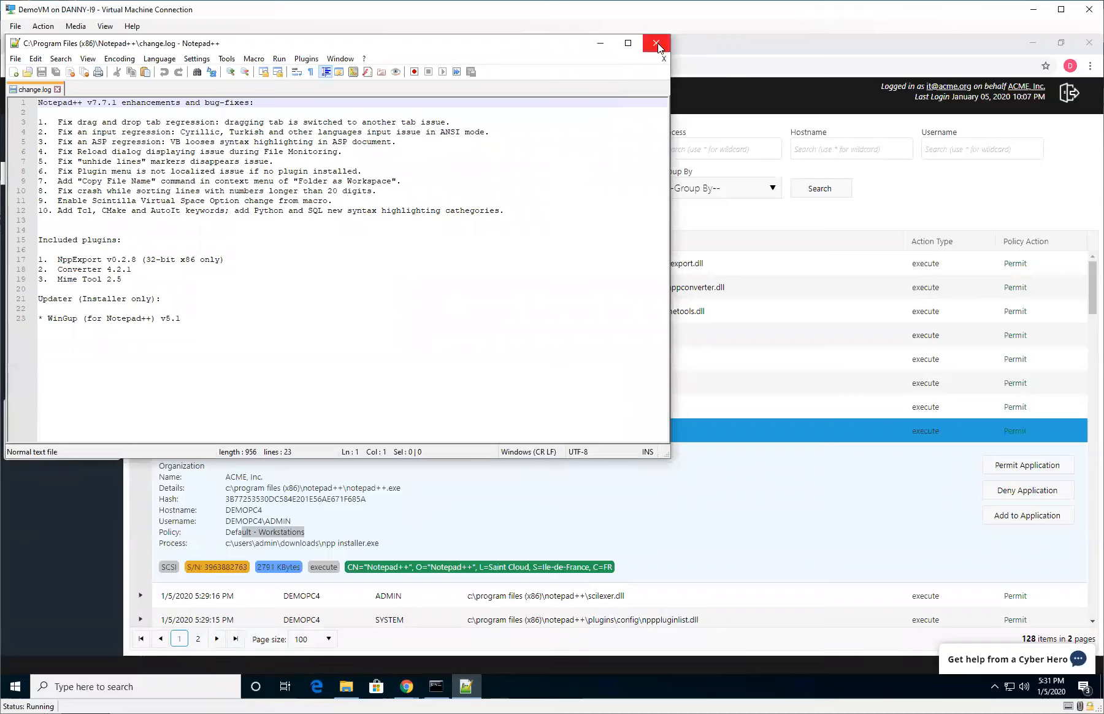
Try to update Notepad++ through its help menu and dismiss the error.
click(364, 59)
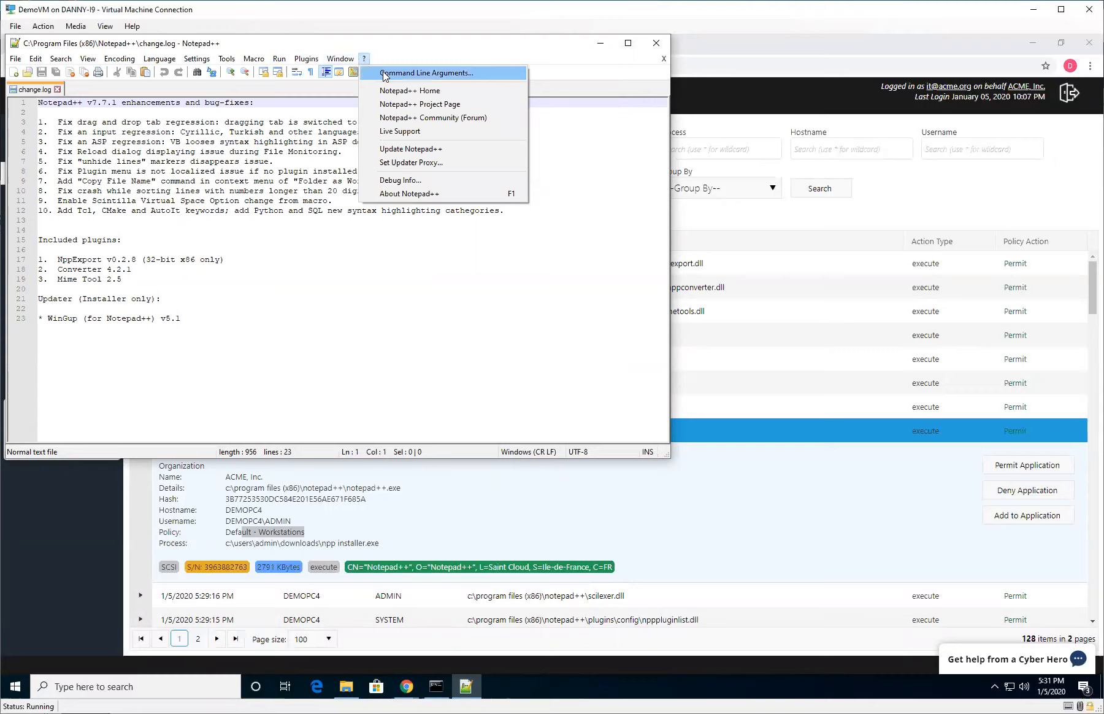
click(436, 150)
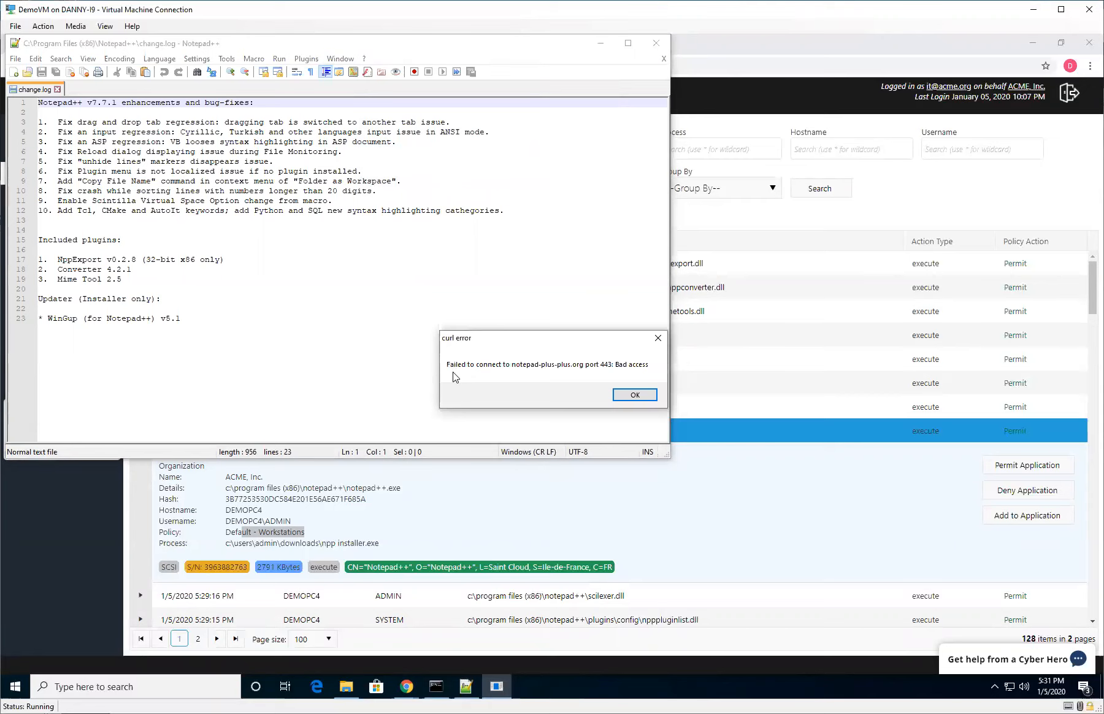
click(634, 396)
Filter the Unified Audit to show only Any Deny actions and run the search.
click(839, 189)
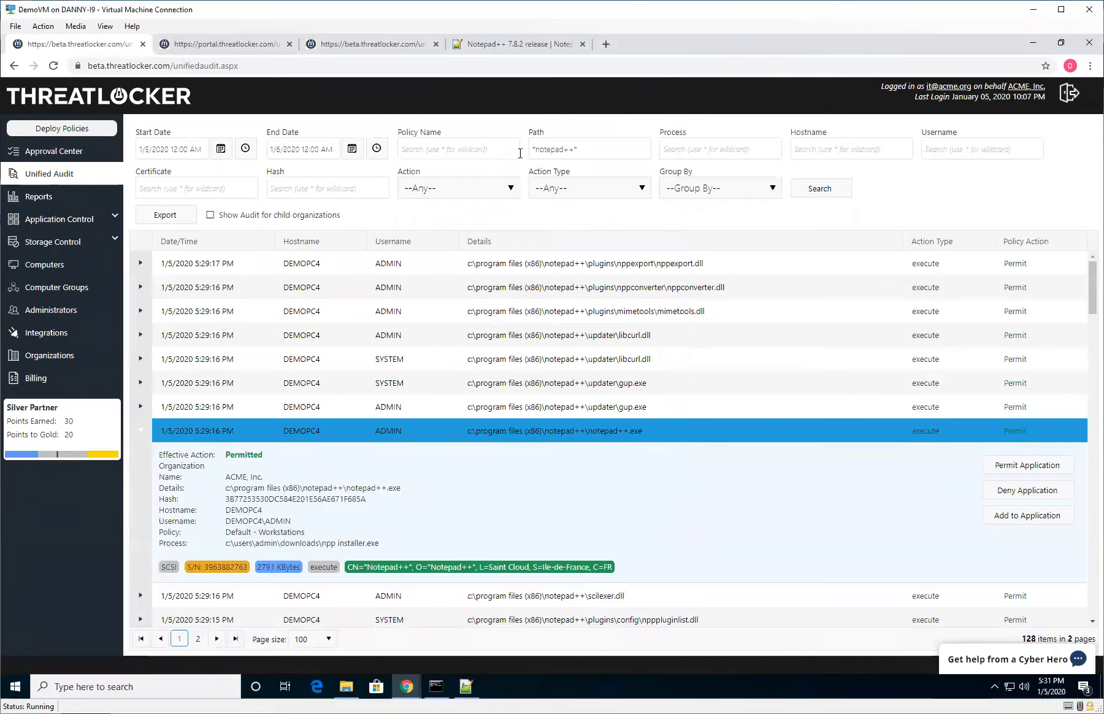
click(453, 187)
click(430, 242)
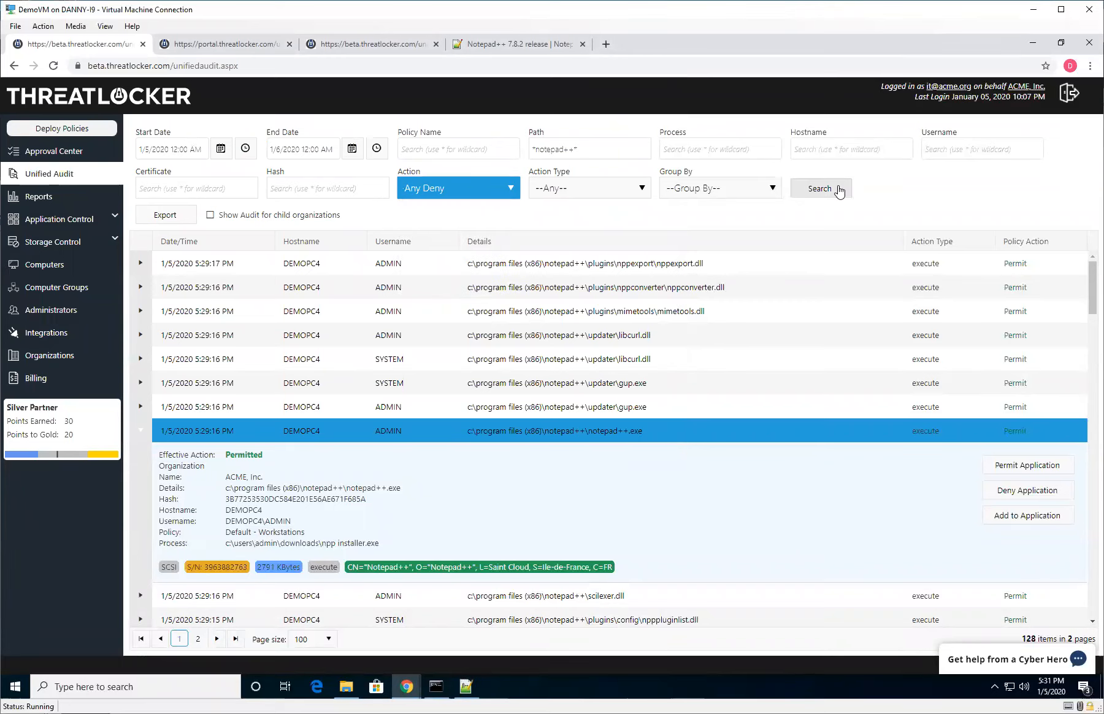
click(839, 190)
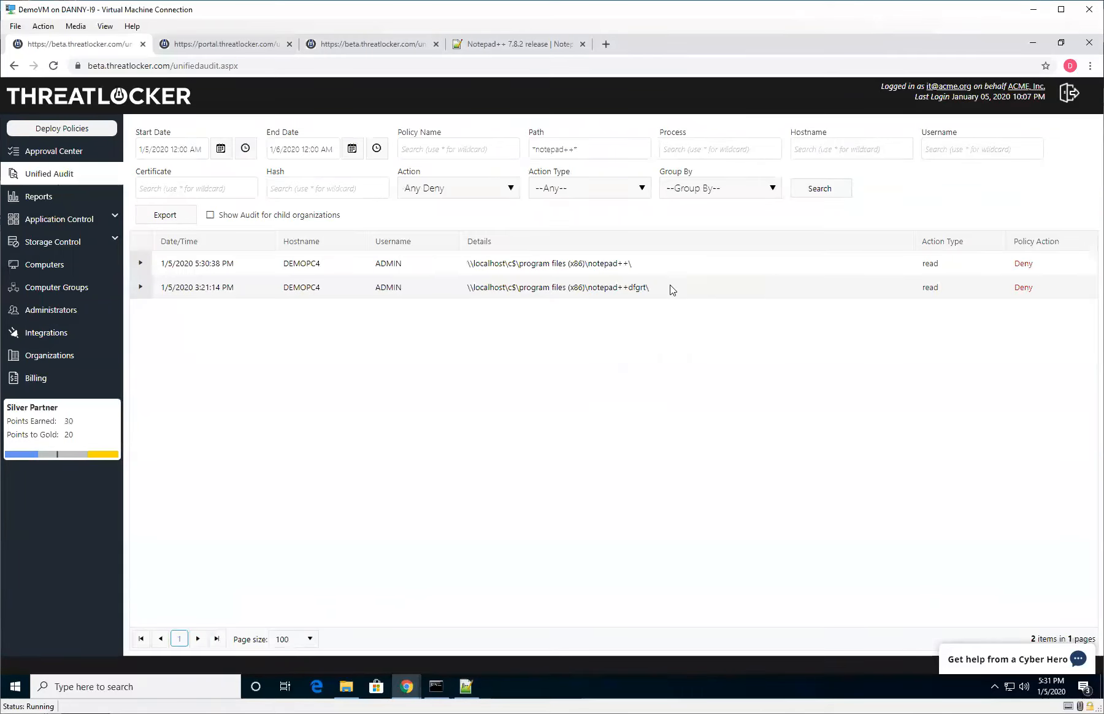
Move the *notepad++* filter from the Path field to the Process field and search again.
drag(636, 153, 404, 135)
key(ctrl+c)
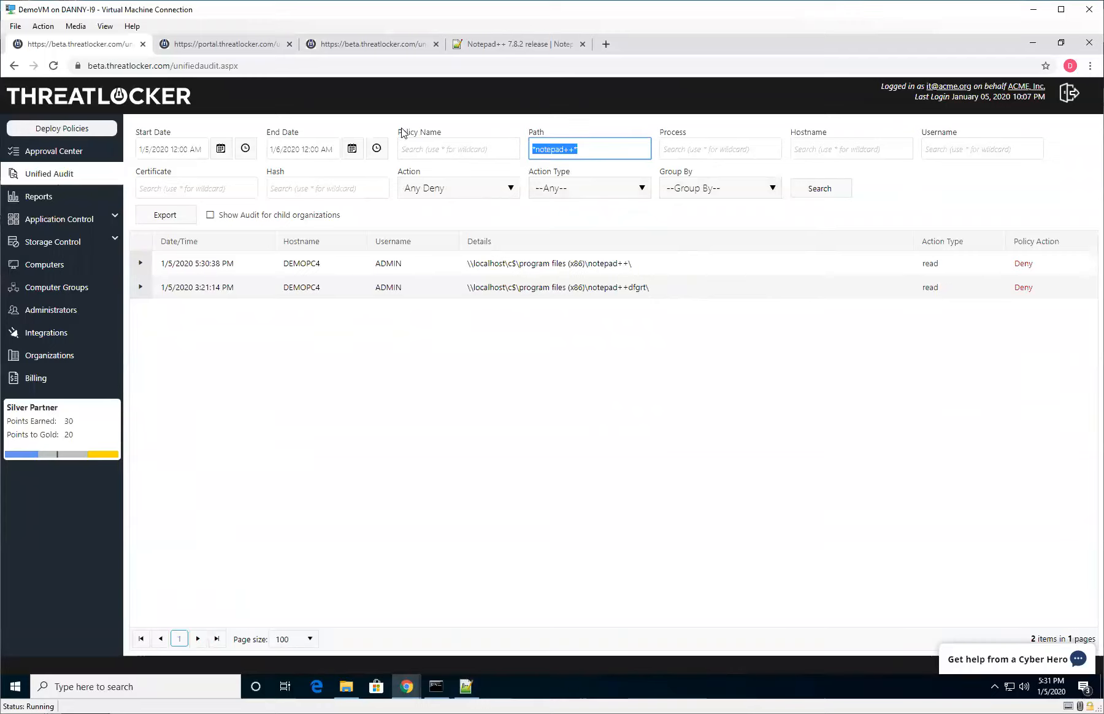
key(BackSpace)
click(750, 150)
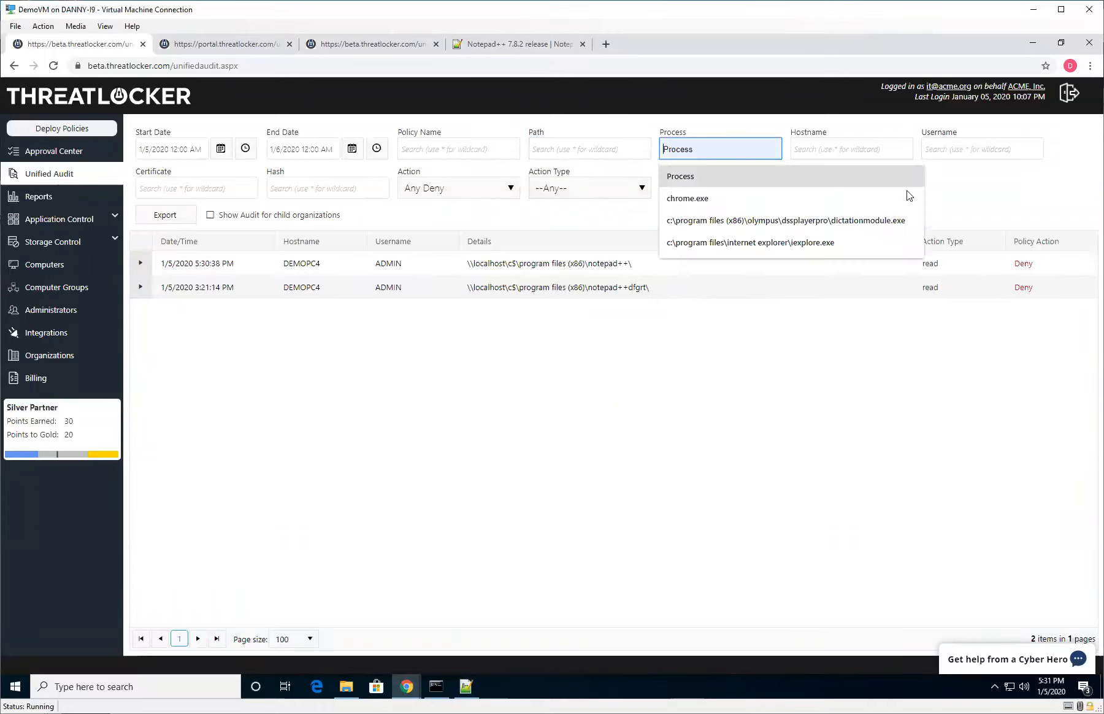
key(ctrl+v)
click(826, 198)
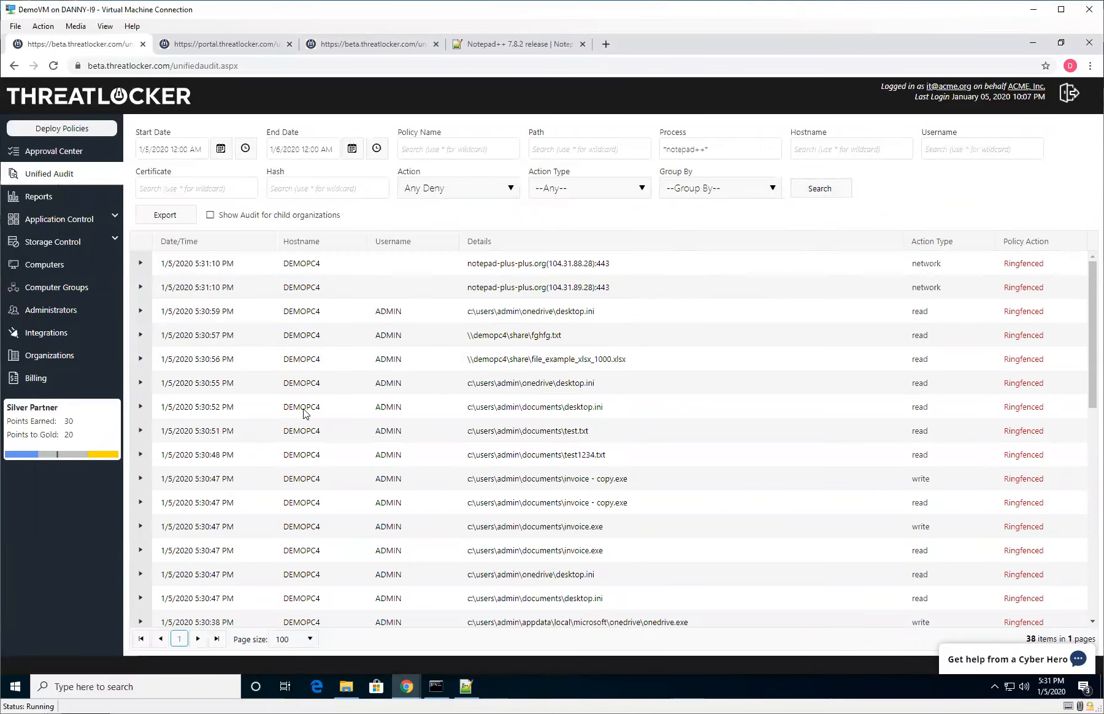
From the notepad-plus-plus.org network entry, open Add to Policy and add an Internet Ringfencing rule permitting server * on port 443.
scroll(575, 485, down, 6)
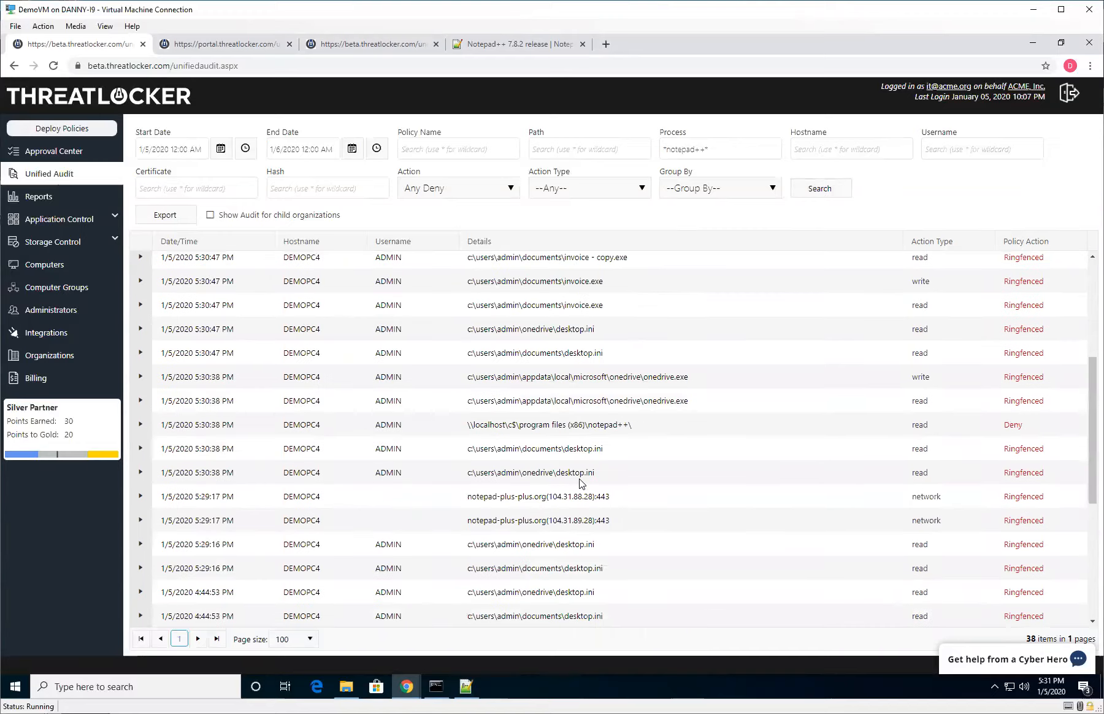
scroll(552, 487, up, 6)
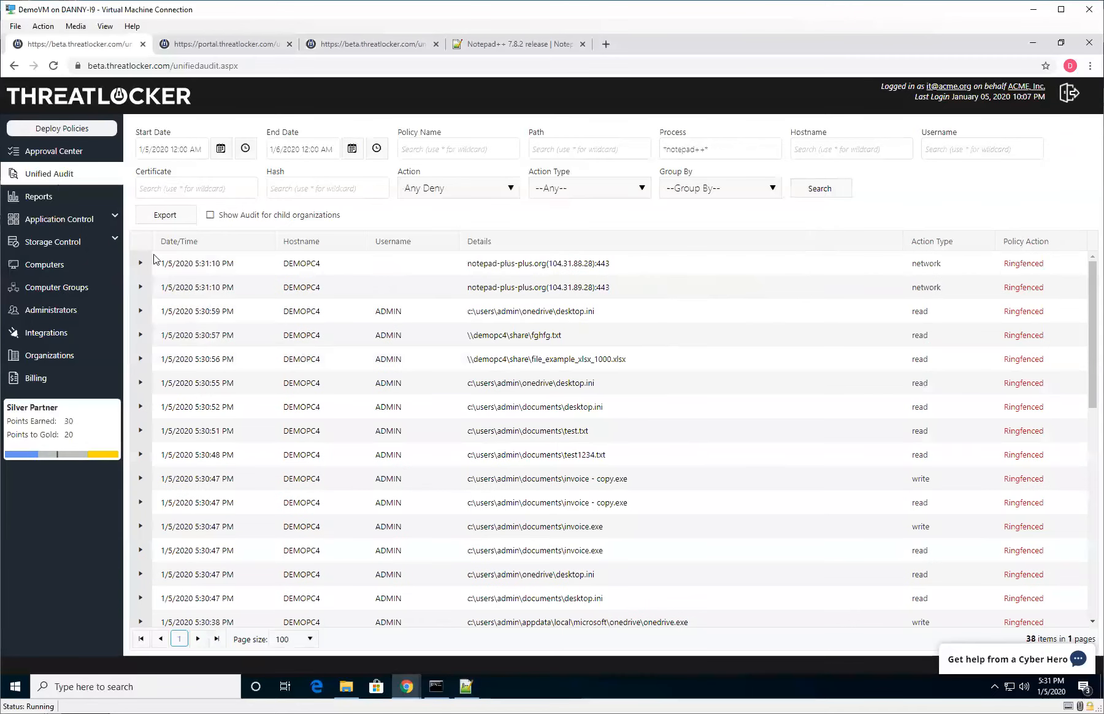
click(137, 265)
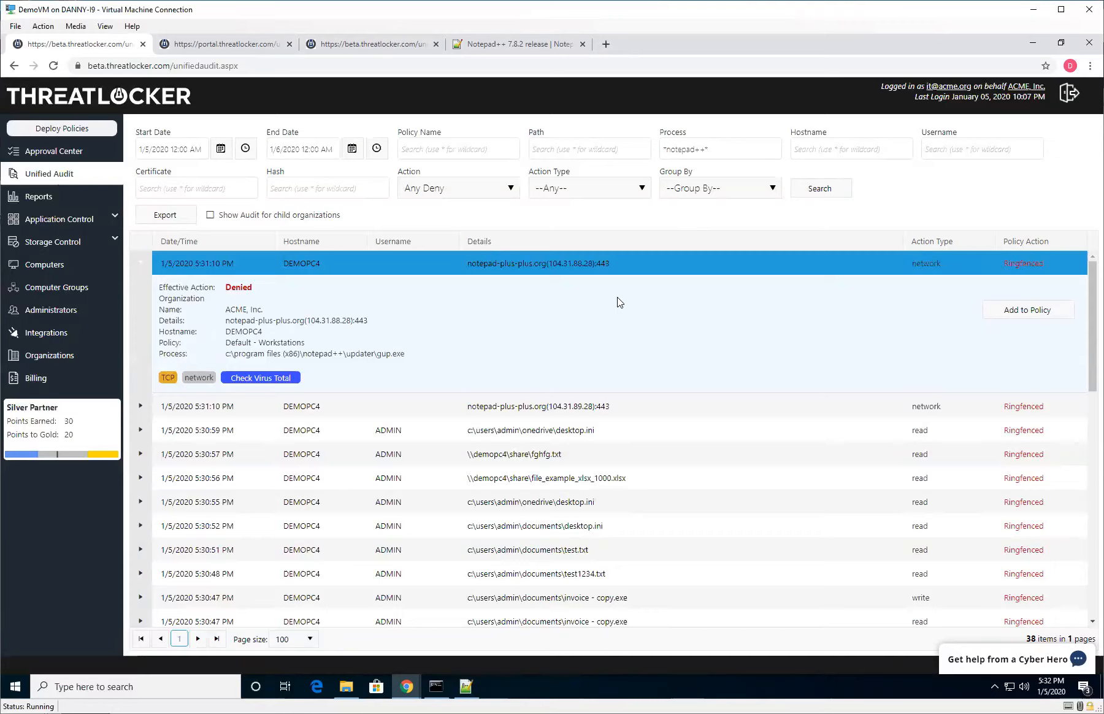
click(1011, 318)
drag(167, 42, 318, 57)
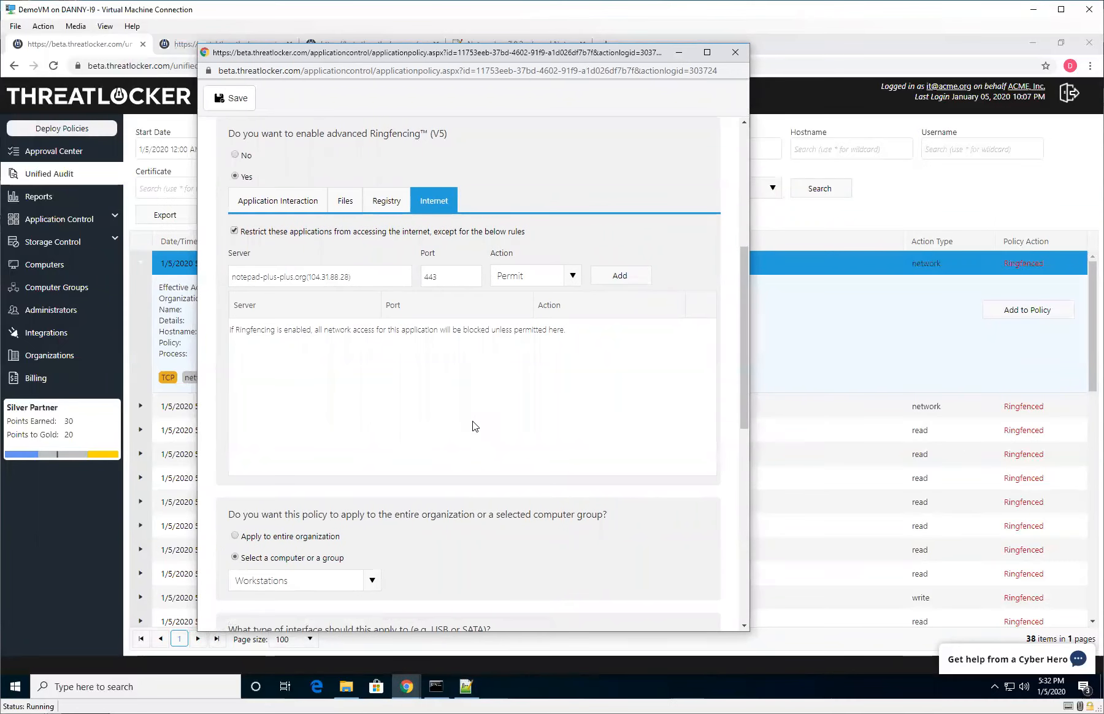
drag(378, 276, 192, 280)
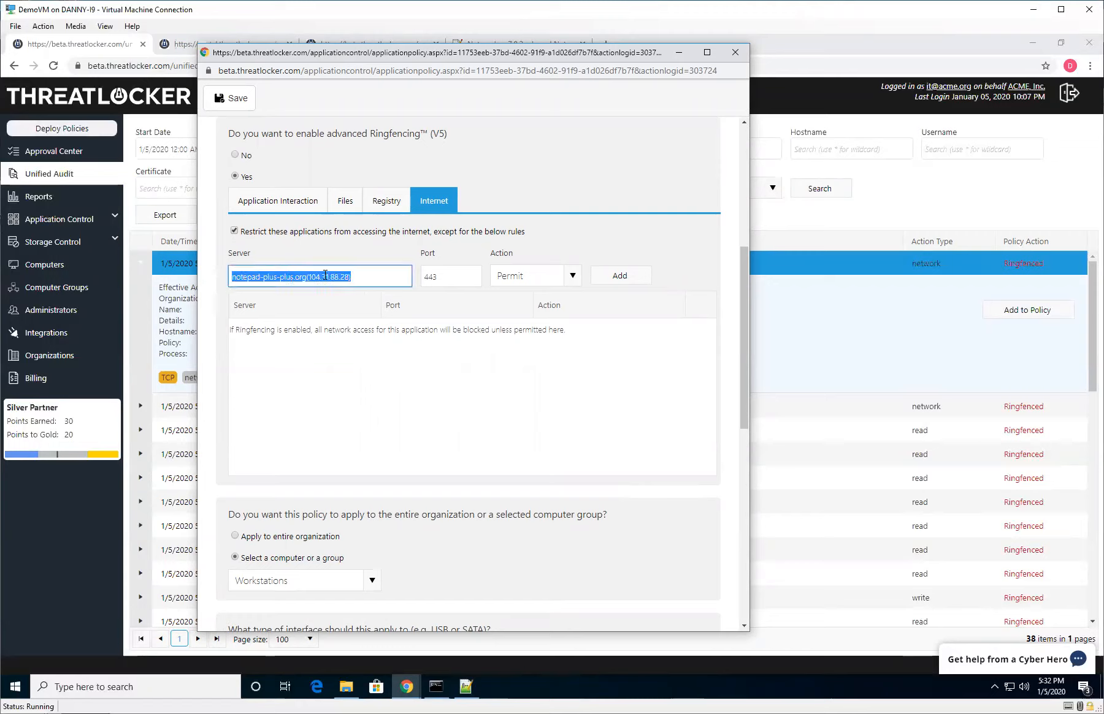
key(BackSpace)
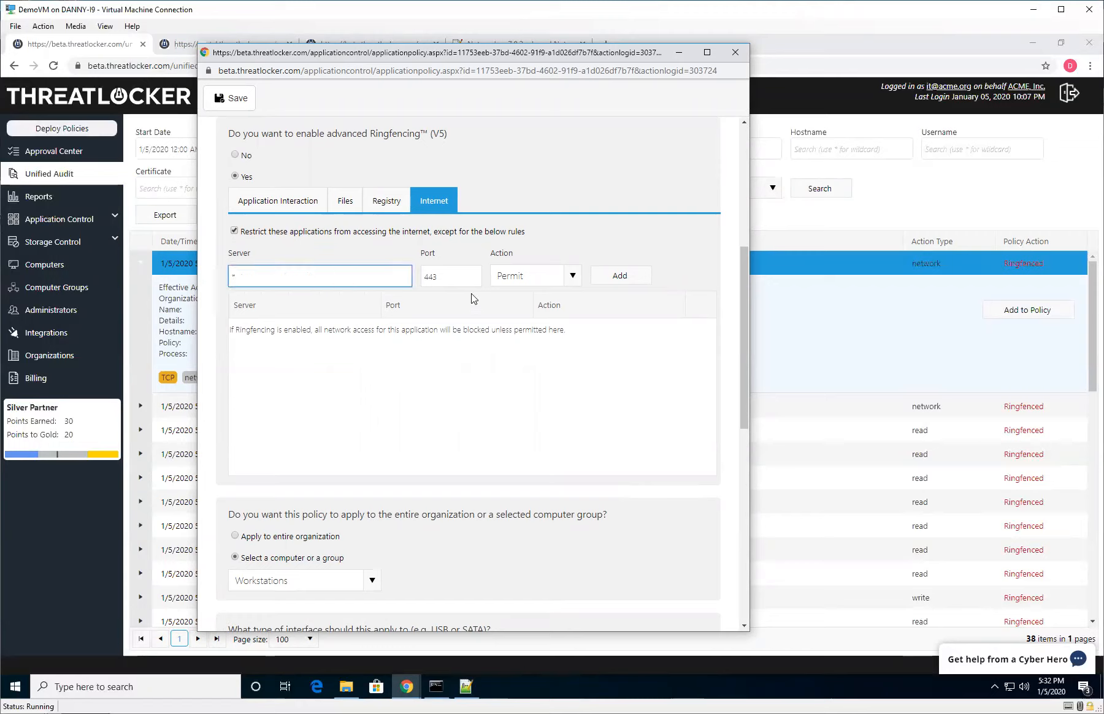
click(611, 279)
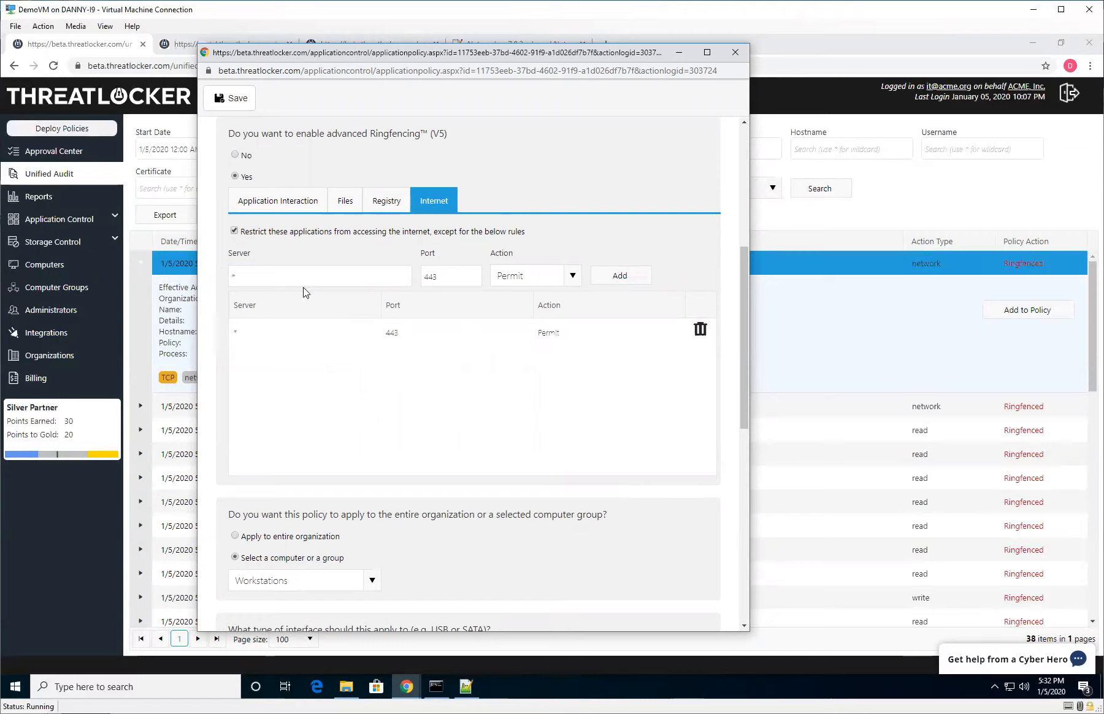
Enter a second Internet rule for server 192.168.* on all ports with Permit, then close the policy window without saving.
click(277, 278)
double_click(444, 278)
click(288, 271)
drag(299, 276, 46, 271)
text(192.168)
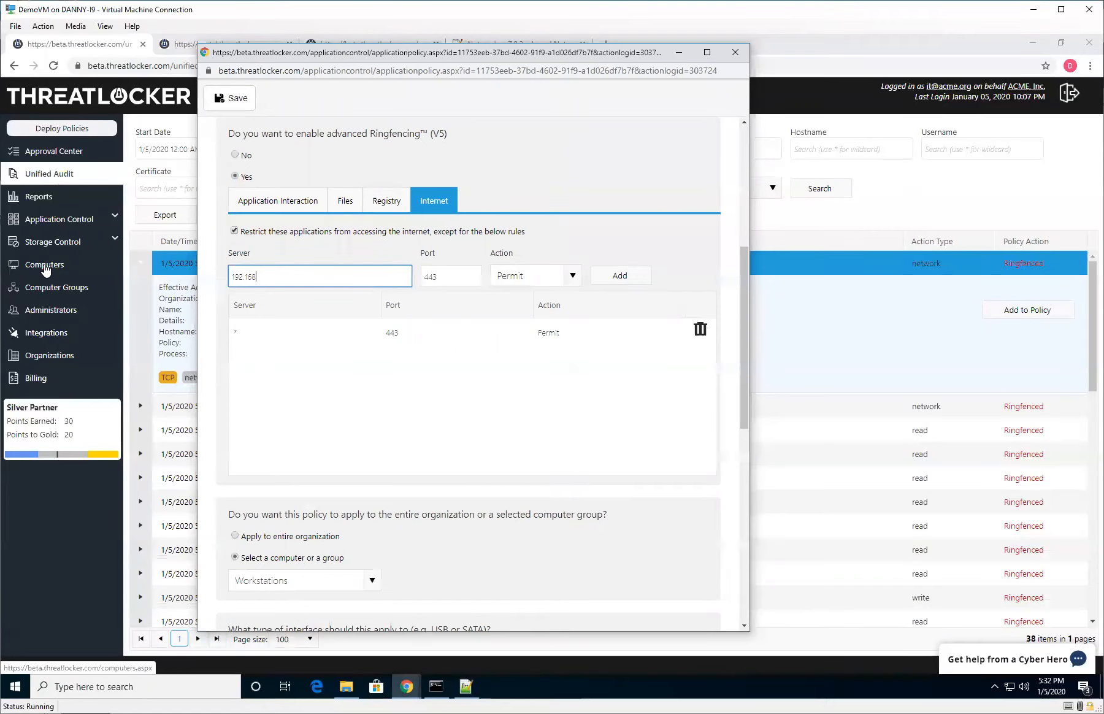
text(.*)
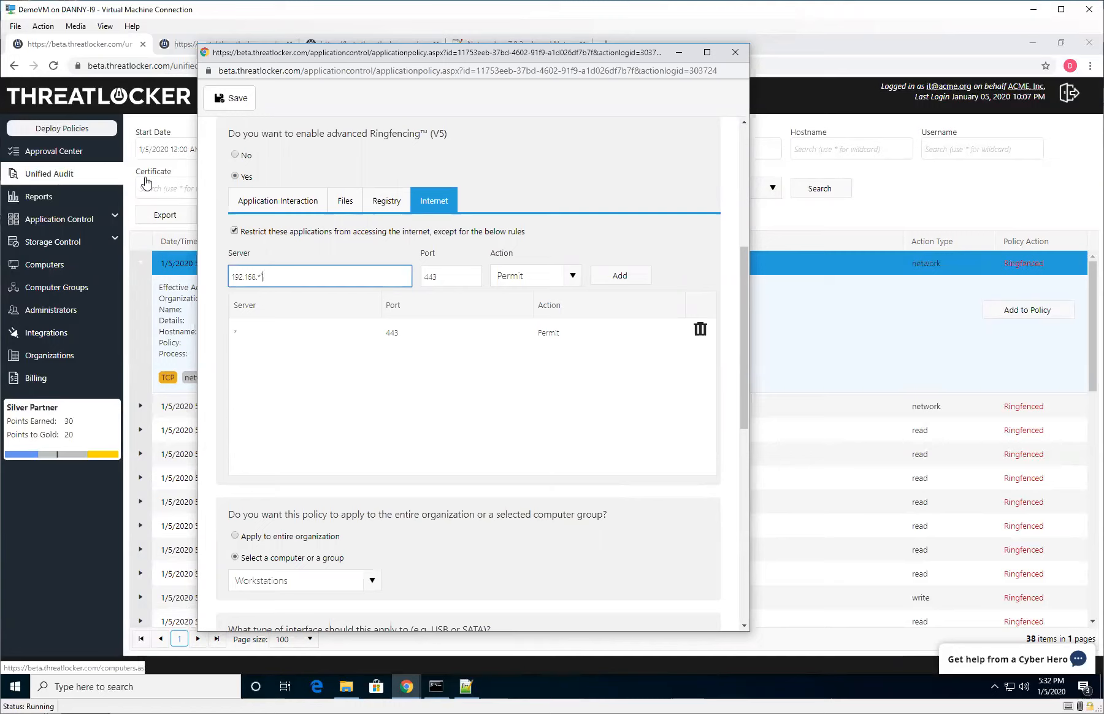
click(444, 277)
key(BackSpace)
click(512, 276)
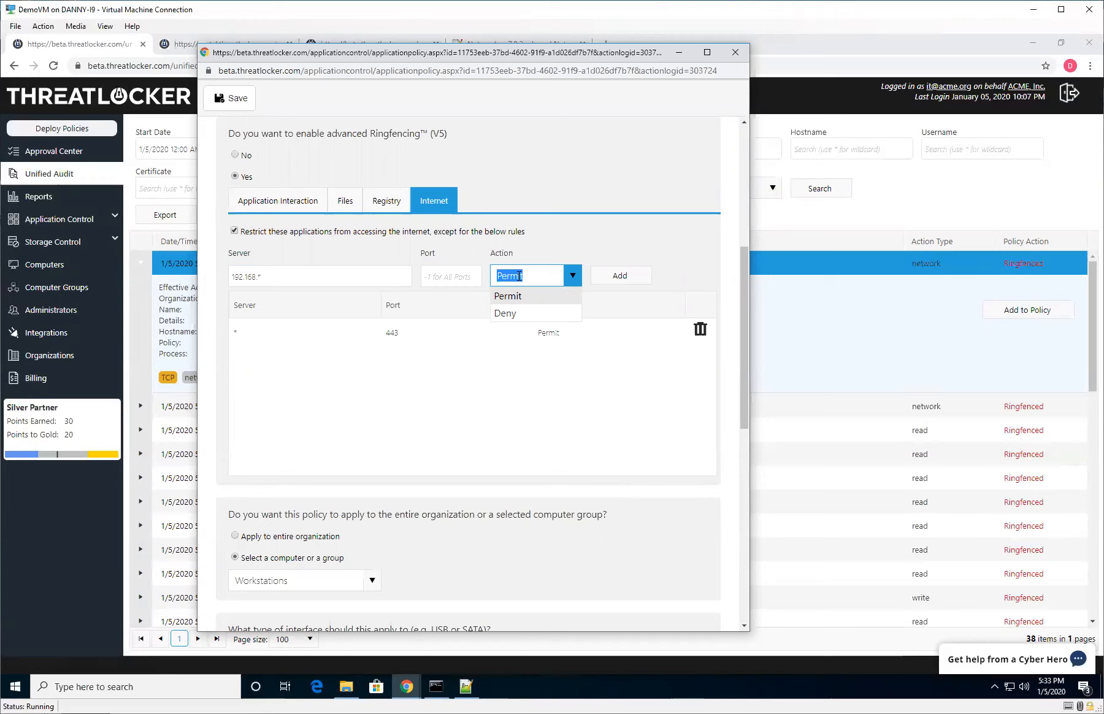
click(736, 52)
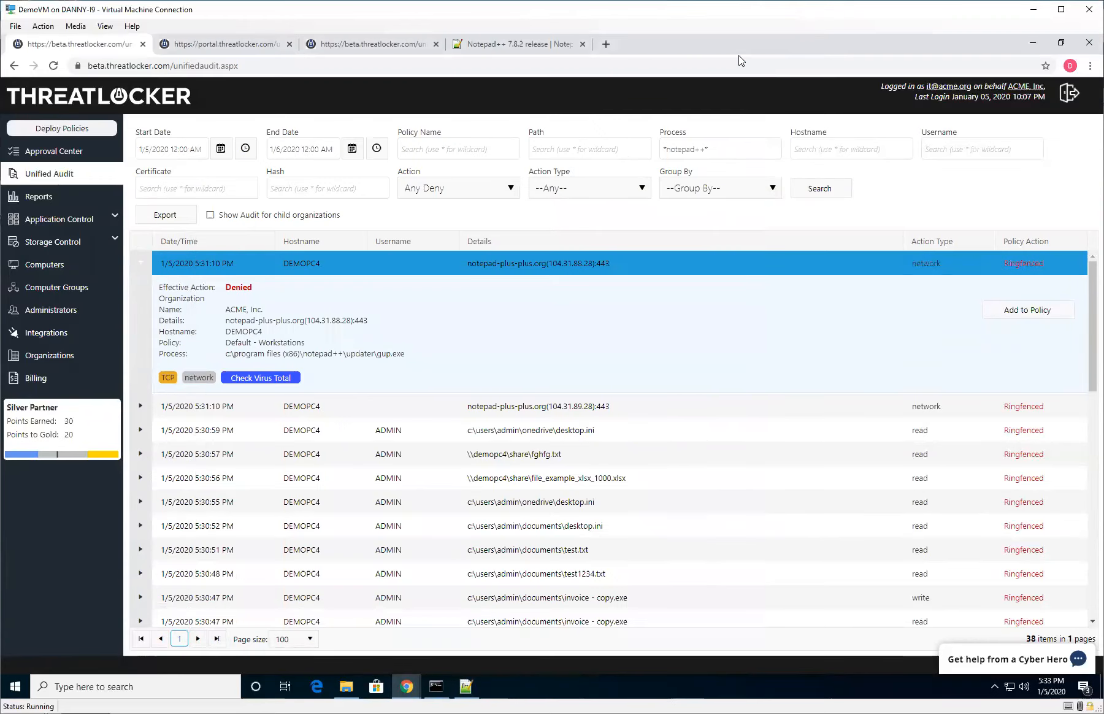